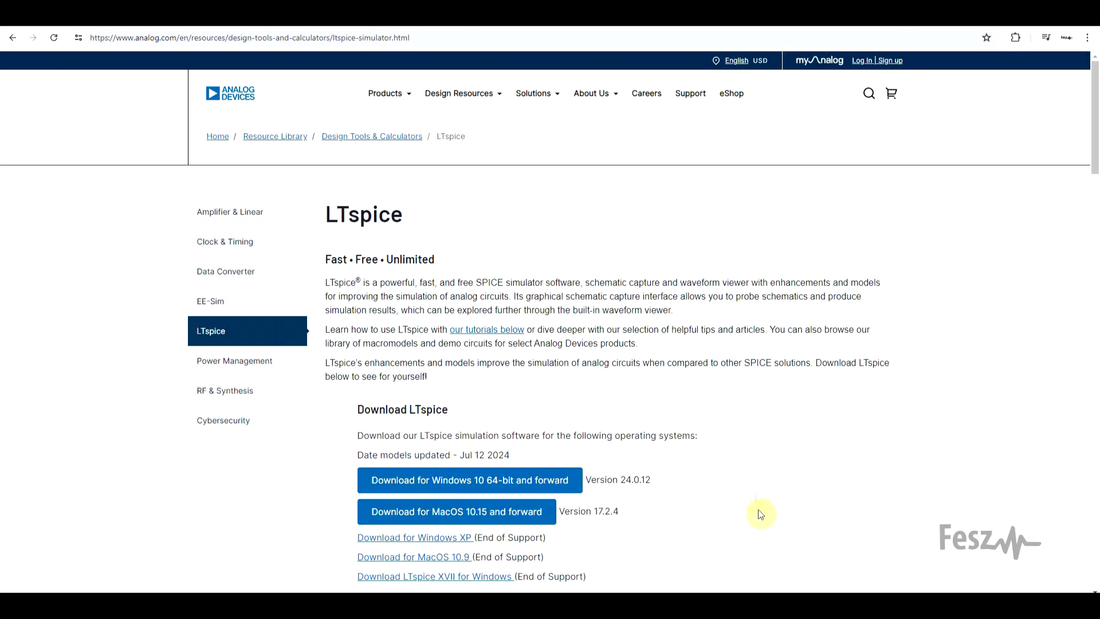
left_click_drag(622, 479, 653, 486)
left_click(706, 477)
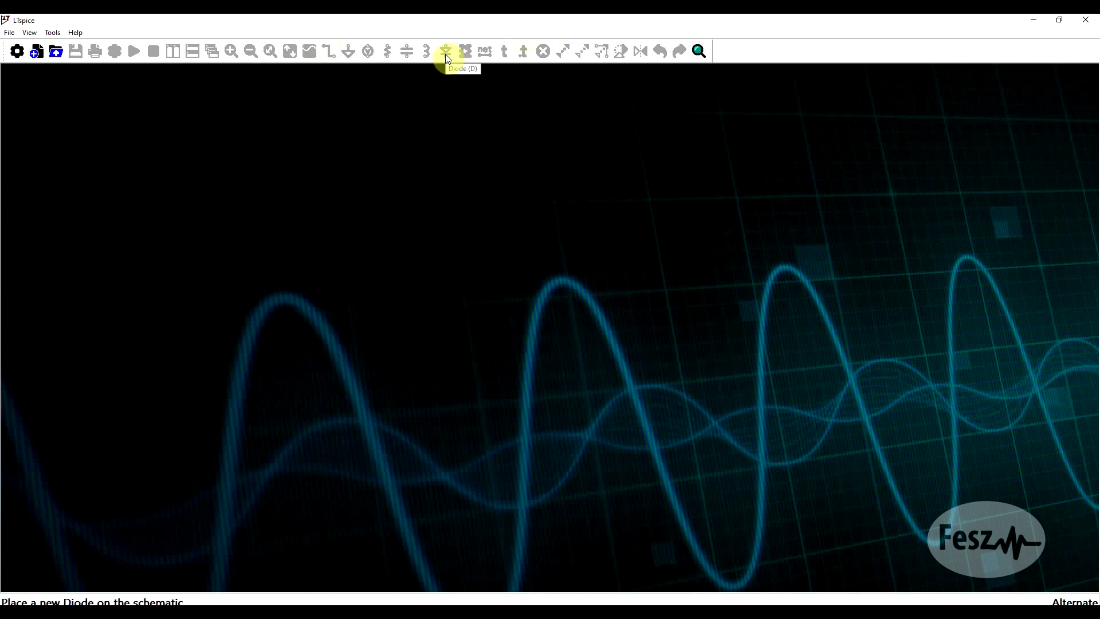
Step: Open the LTspice settings and set the toolbar style to Legacy
left_click(53, 32)
left_click(68, 54)
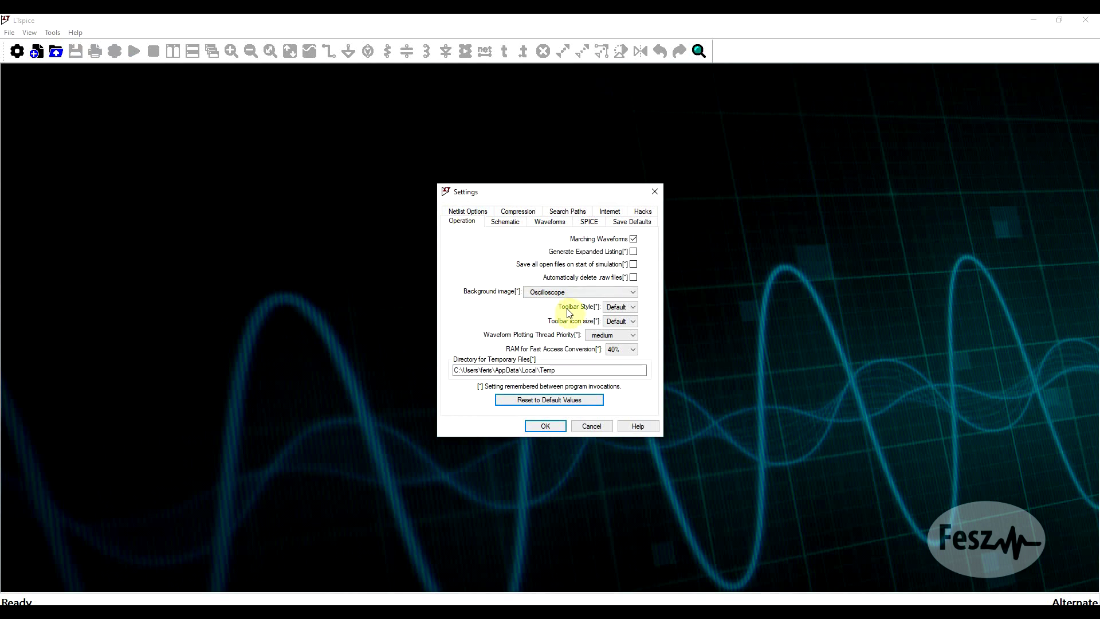
left_click(622, 310)
left_click(623, 324)
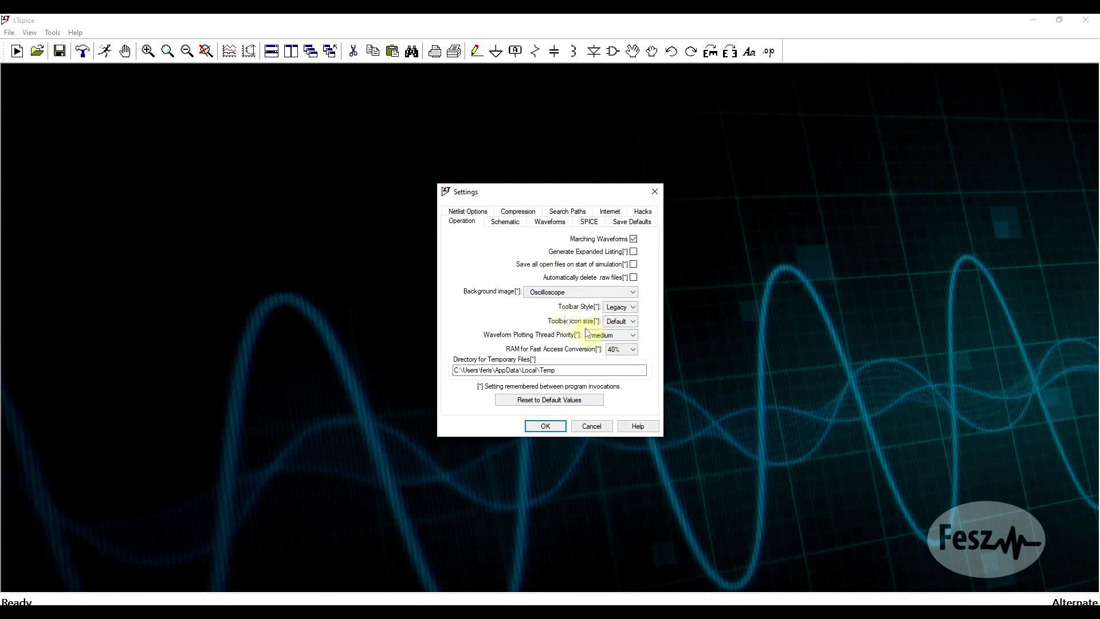
Step: Try the smaller and Bigger toolbar icon sizes, and return the size to Default
left_click(622, 322)
left_click(621, 332)
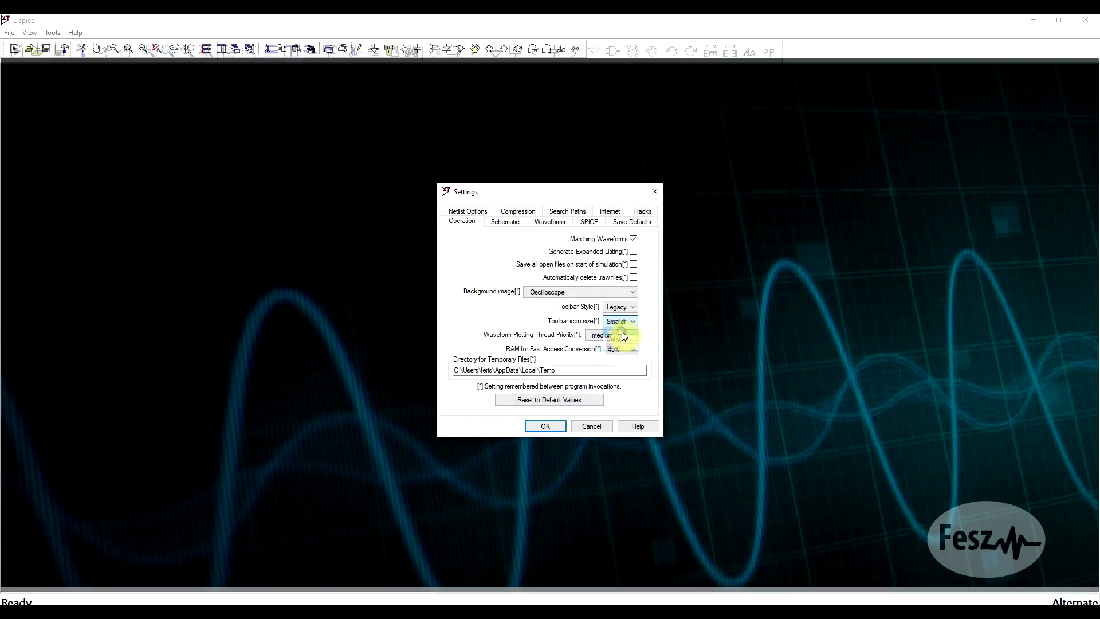
left_click(627, 322)
left_click(625, 346)
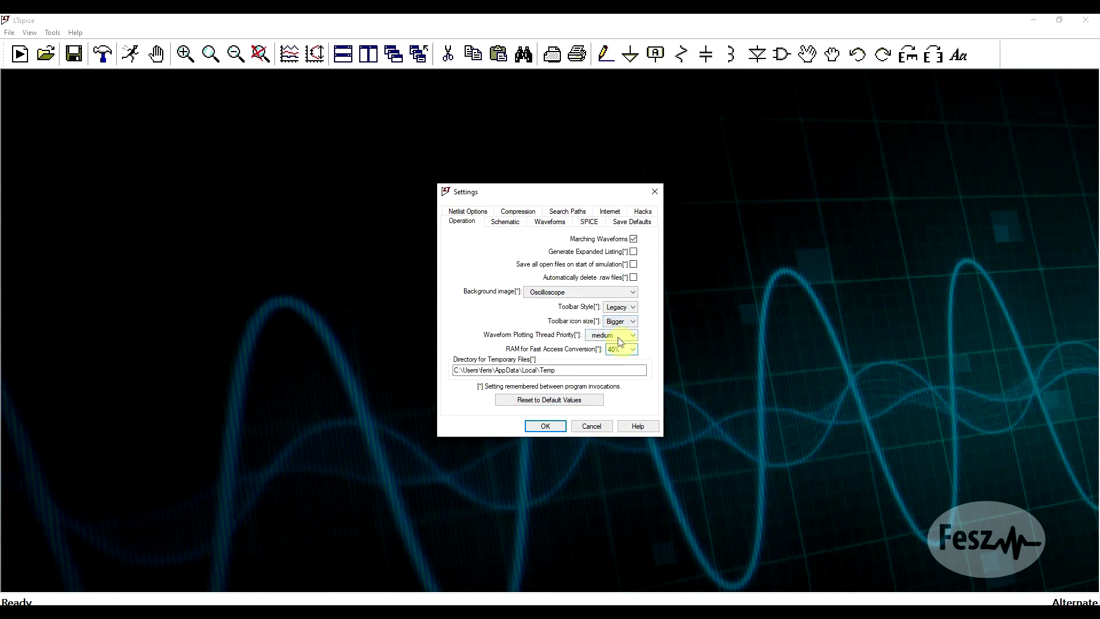
left_click(621, 321)
left_click(626, 340)
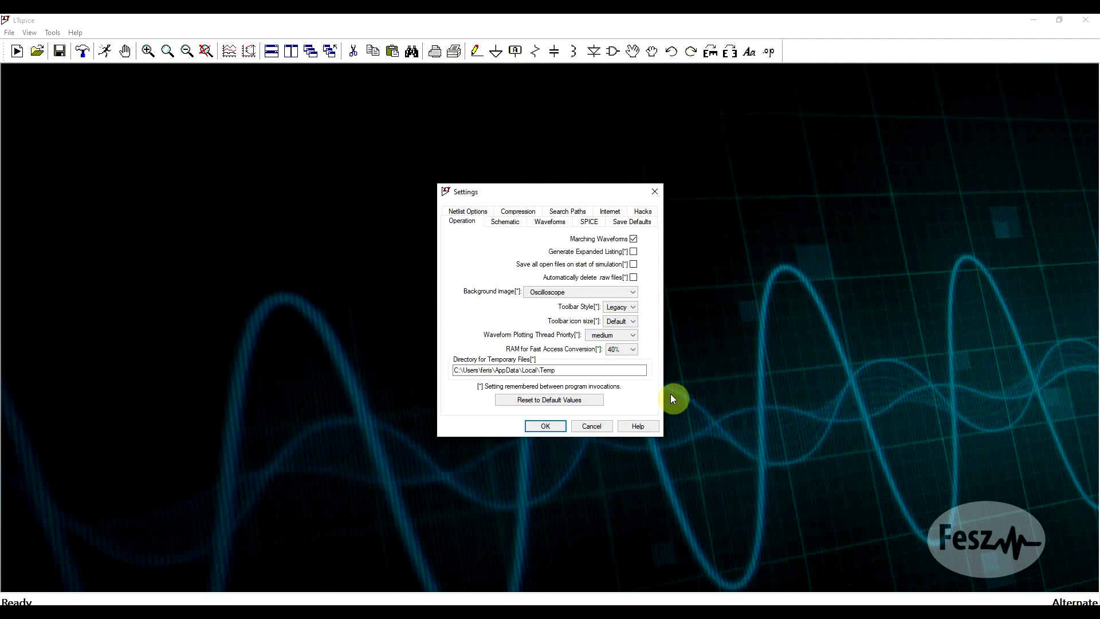
Step: Open the keyboard shortcut editor from the schematic settings and restore the LTspice Classic shortcut values
left_click(500, 227)
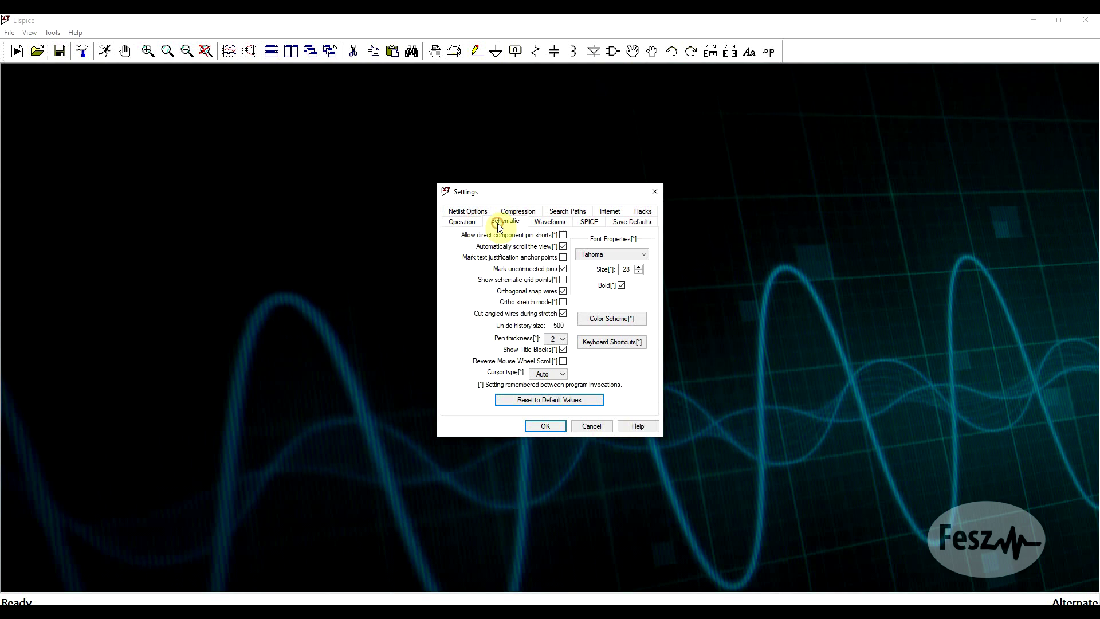
left_click(596, 346)
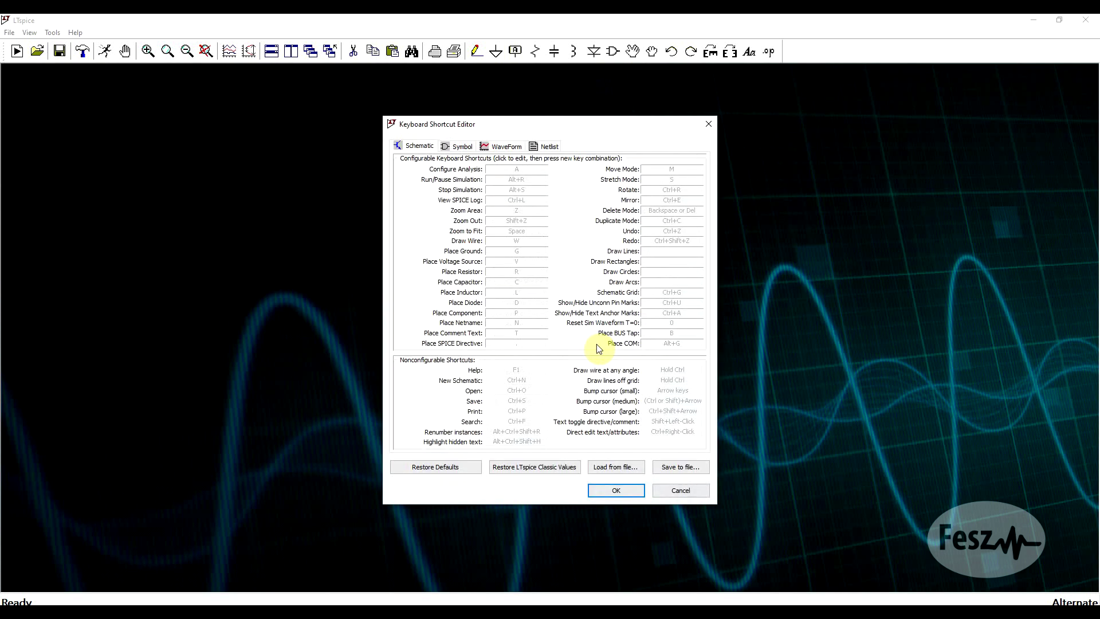
left_click(441, 470)
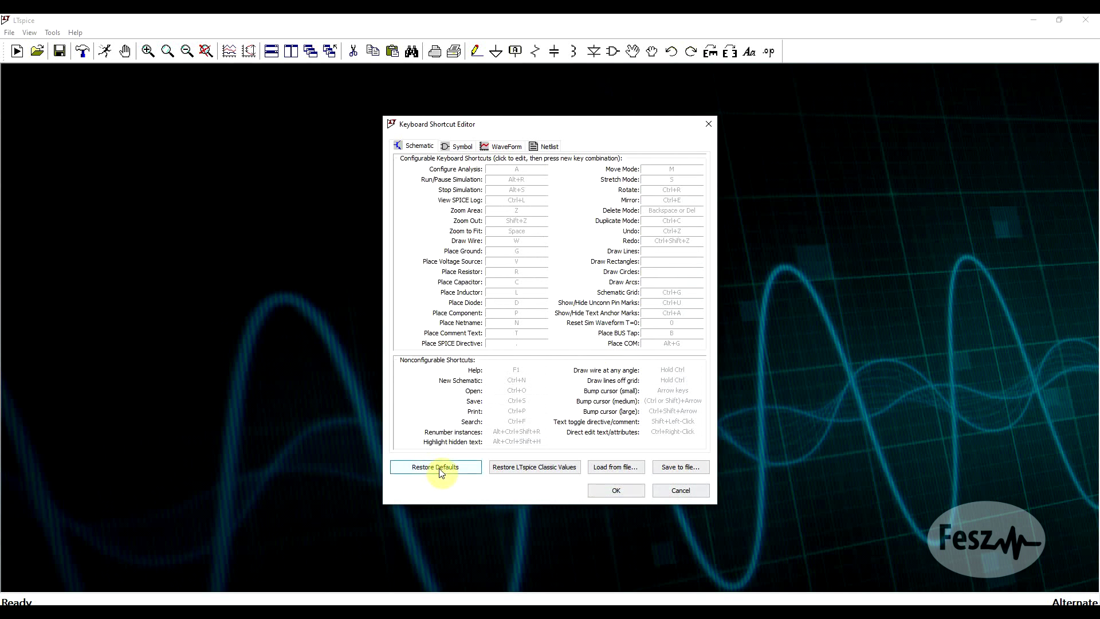
left_click(554, 470)
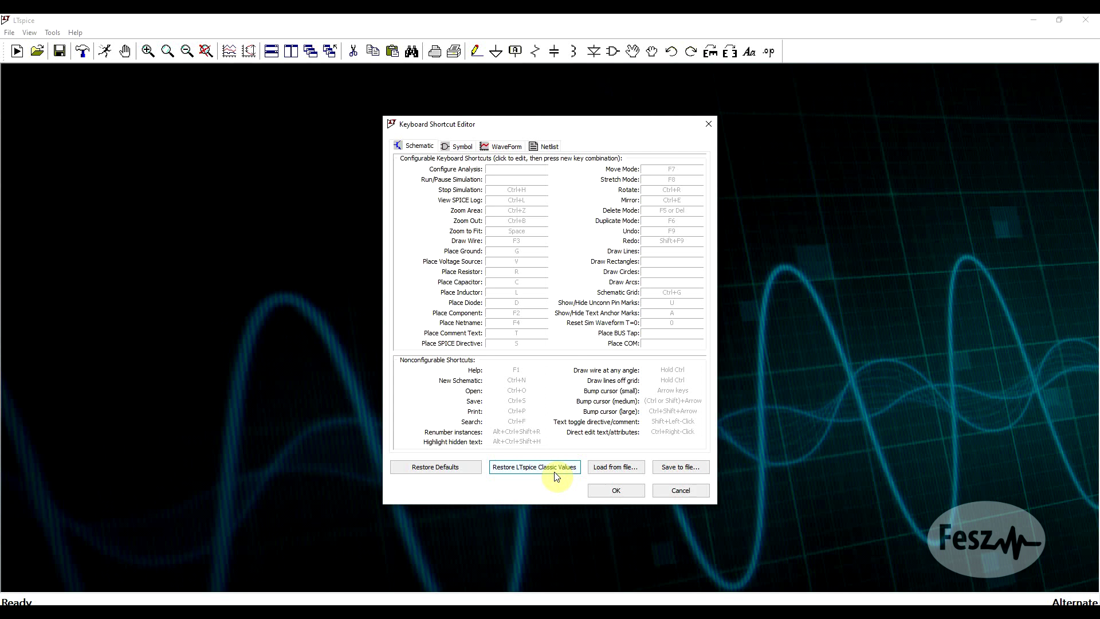
Step: Try to reassign the Place Diode shortcut to H
left_click(531, 308)
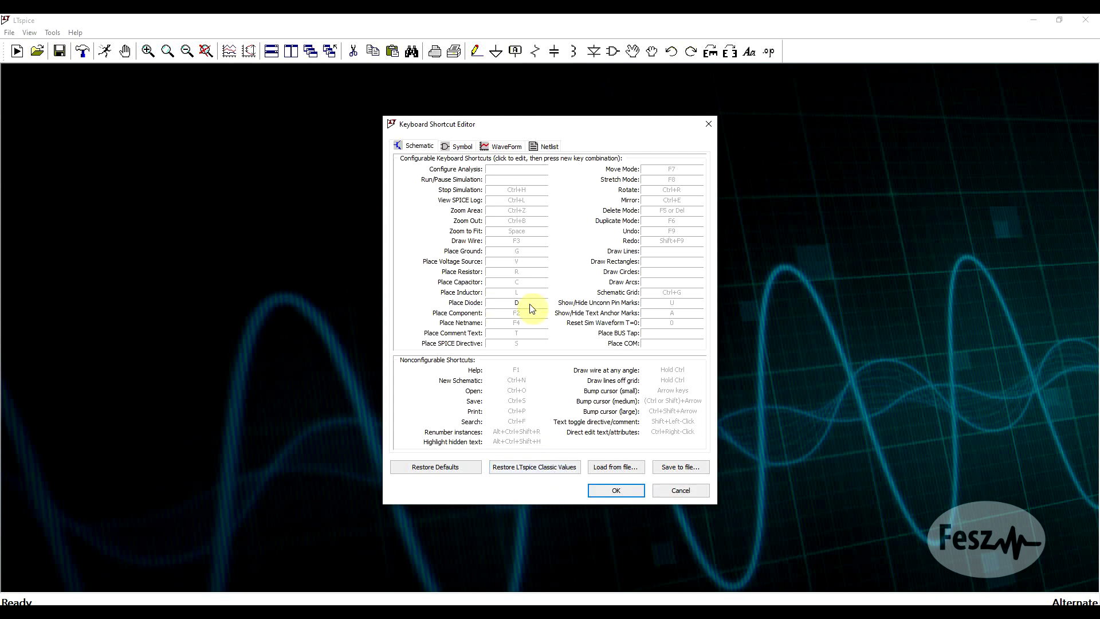
key("h")
left_click(412, 365)
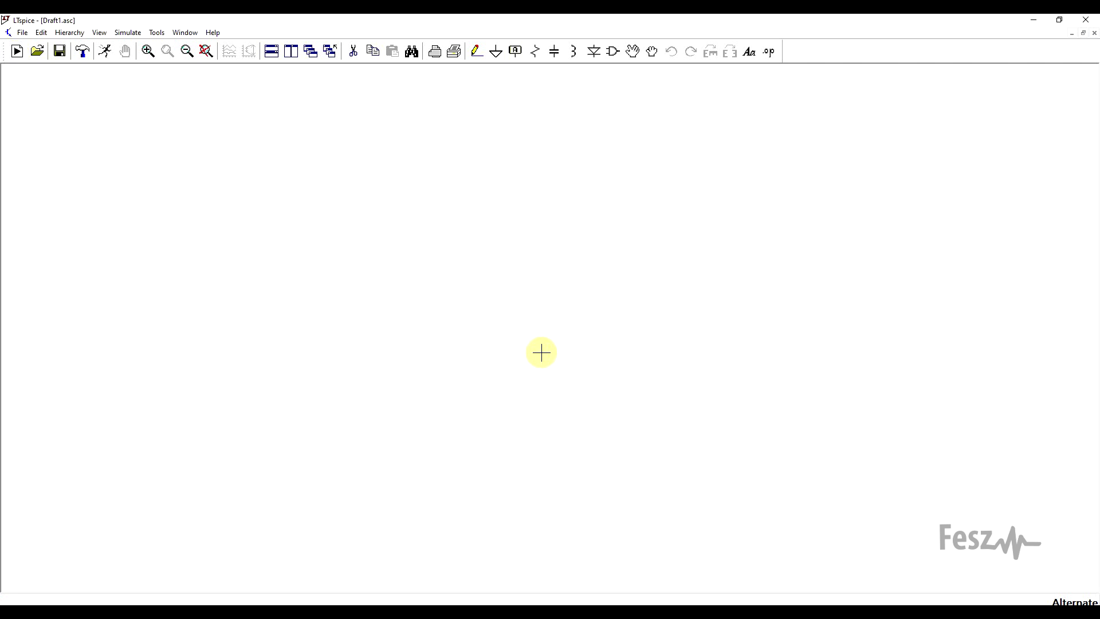
Step: Place a diode, an inductor and a resistor in one vertical column on the schematic
key("d")
left_click(499, 220)
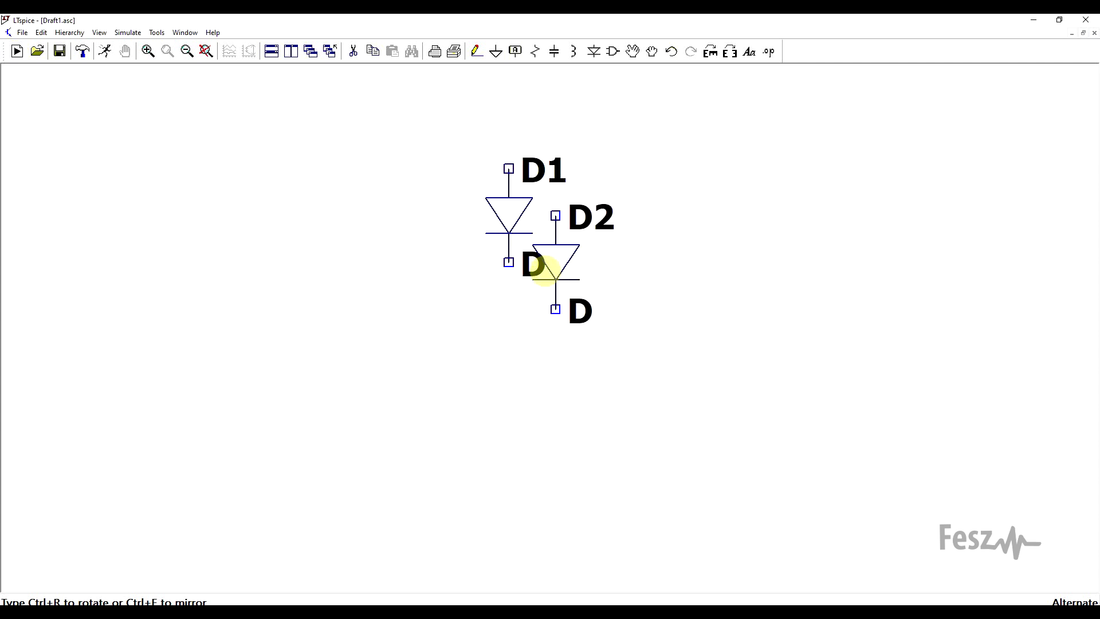
key("l")
left_click(510, 364)
scroll(511, 363, "down", 1)
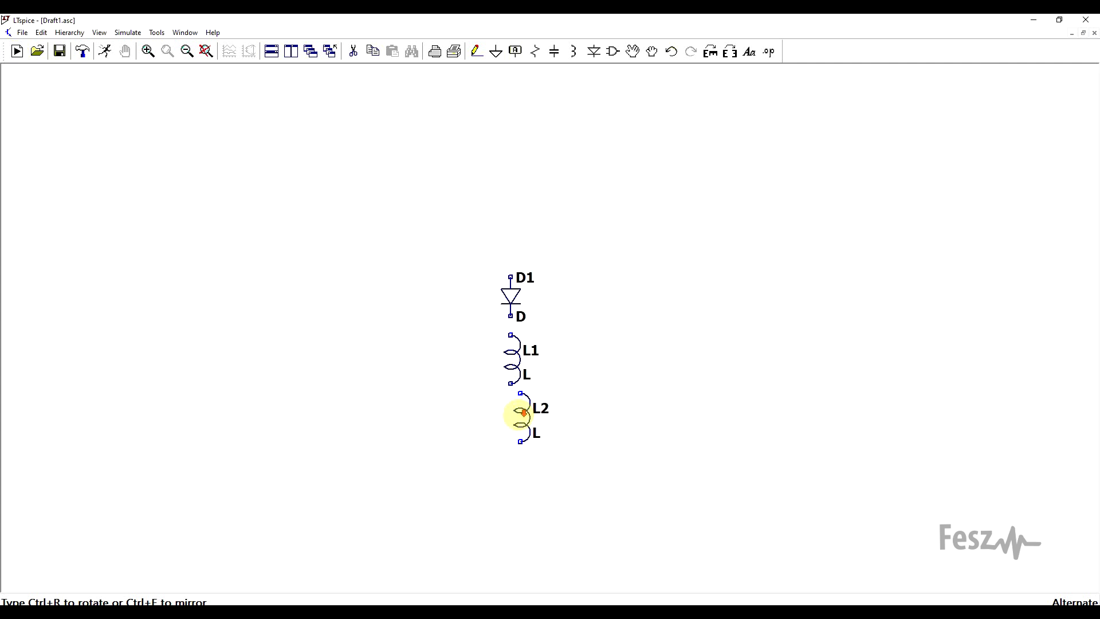
key("r")
left_click(512, 424)
key("Escape")
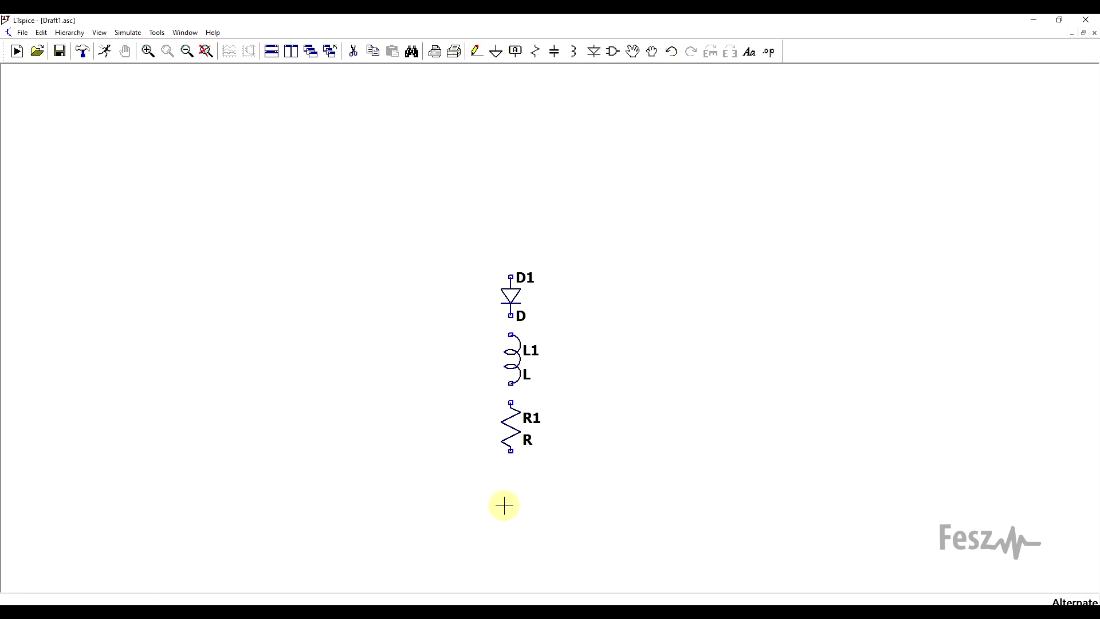
Step: Draw one vertical wire through the diode, inductor and resistor, extending above and below the column
key("F3")
left_click(510, 208)
left_click(511, 509)
key("Escape")
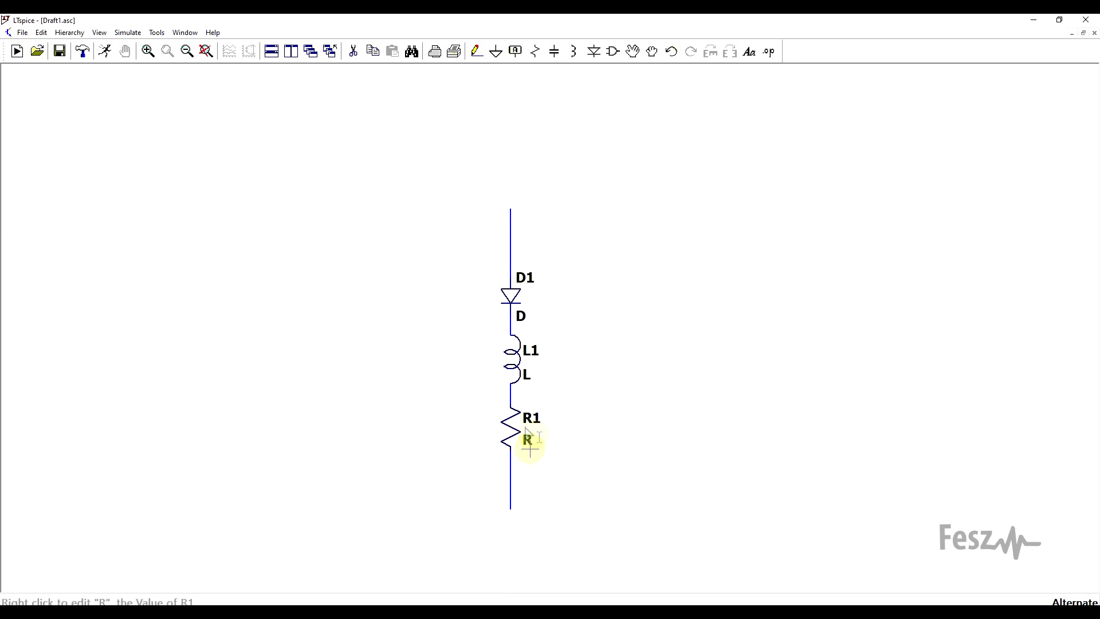
Step: Try stretching diode D1 sideways with its wires attached and put it back in line with the inductor
key("F8")
left_click(511, 297)
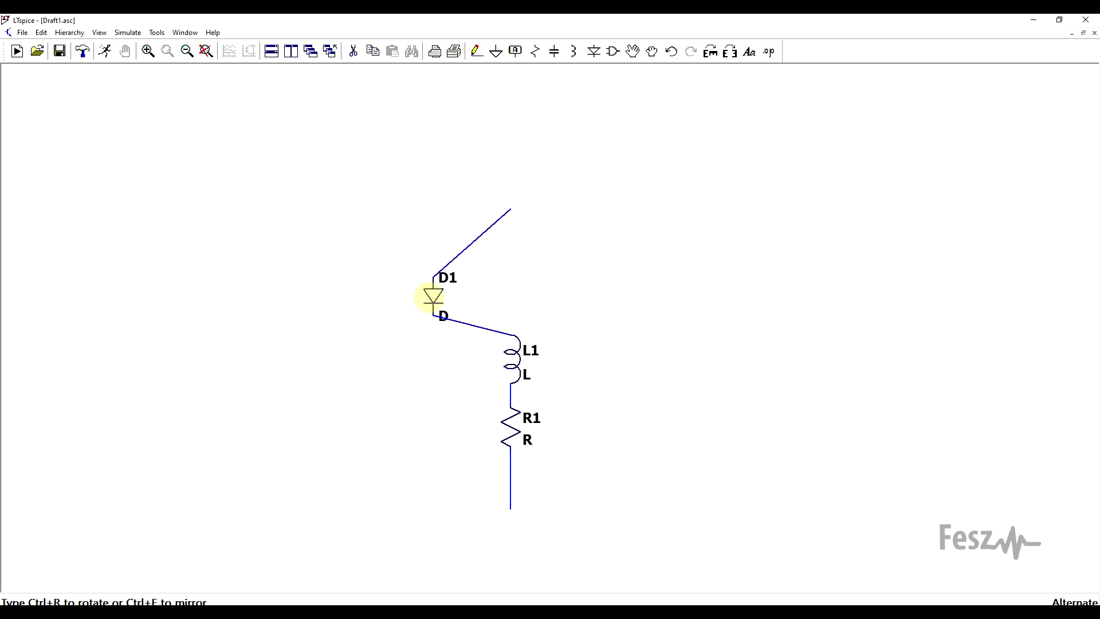
left_click(510, 296)
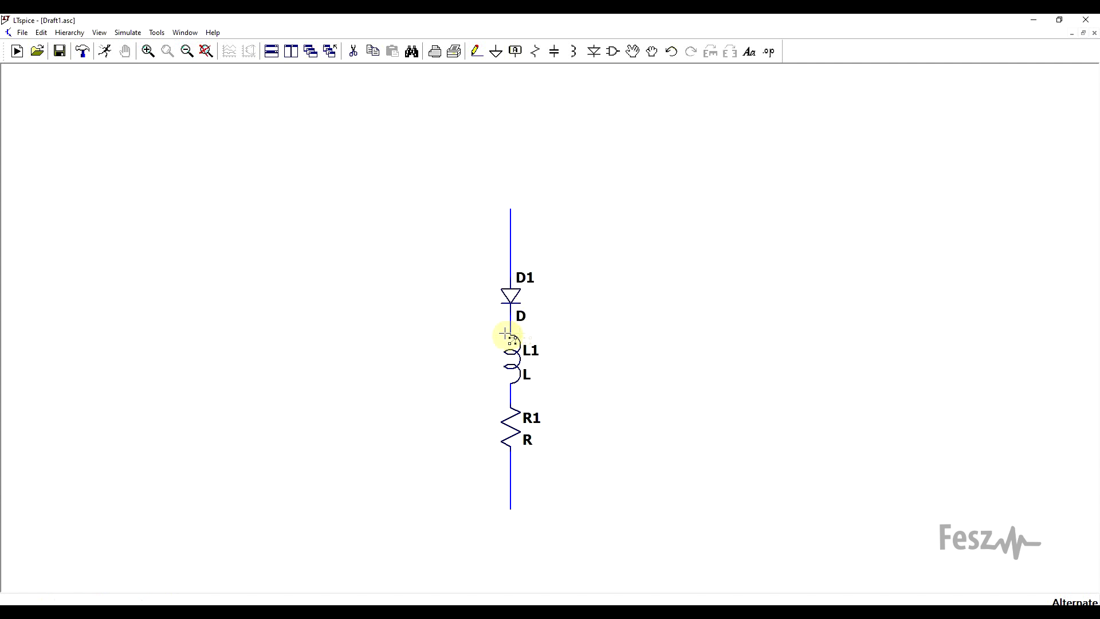
key("Escape")
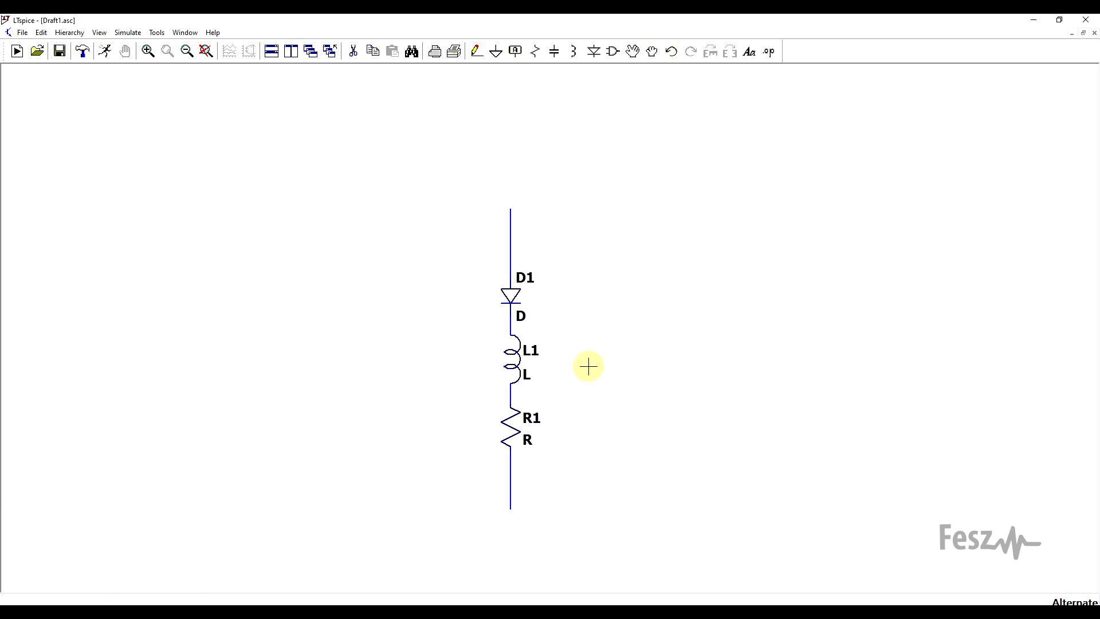
Step: Draw a C-shaped wire around the left of the column, crossing the lead below R1 and the lead above D1
key("F3")
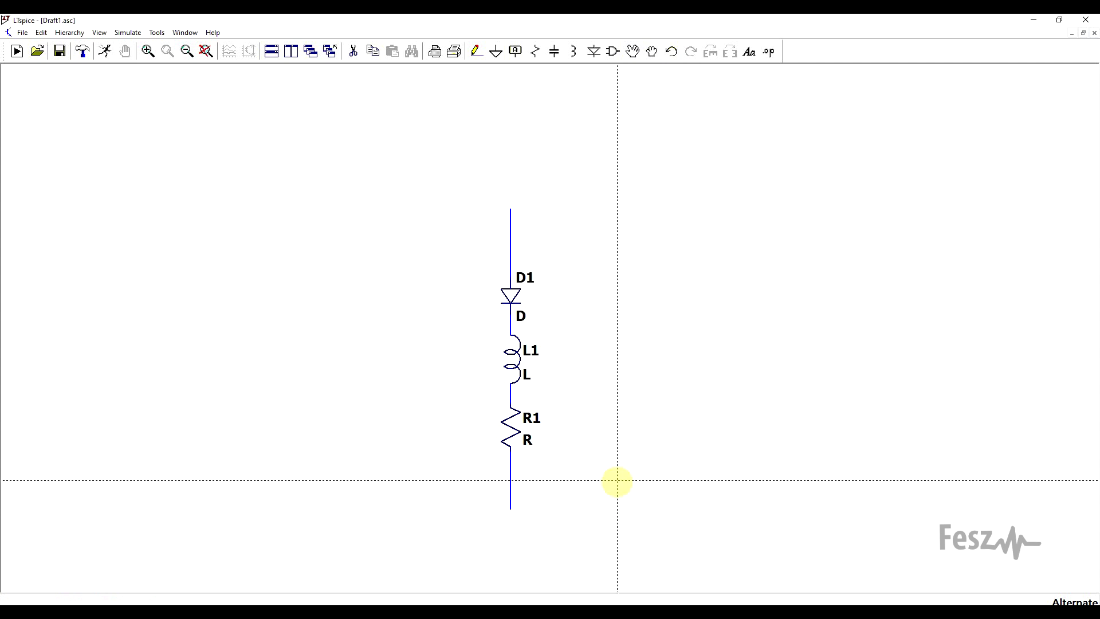
left_click(616, 481)
left_click(423, 481)
left_click(423, 228)
left_click(569, 228)
key("Escape")
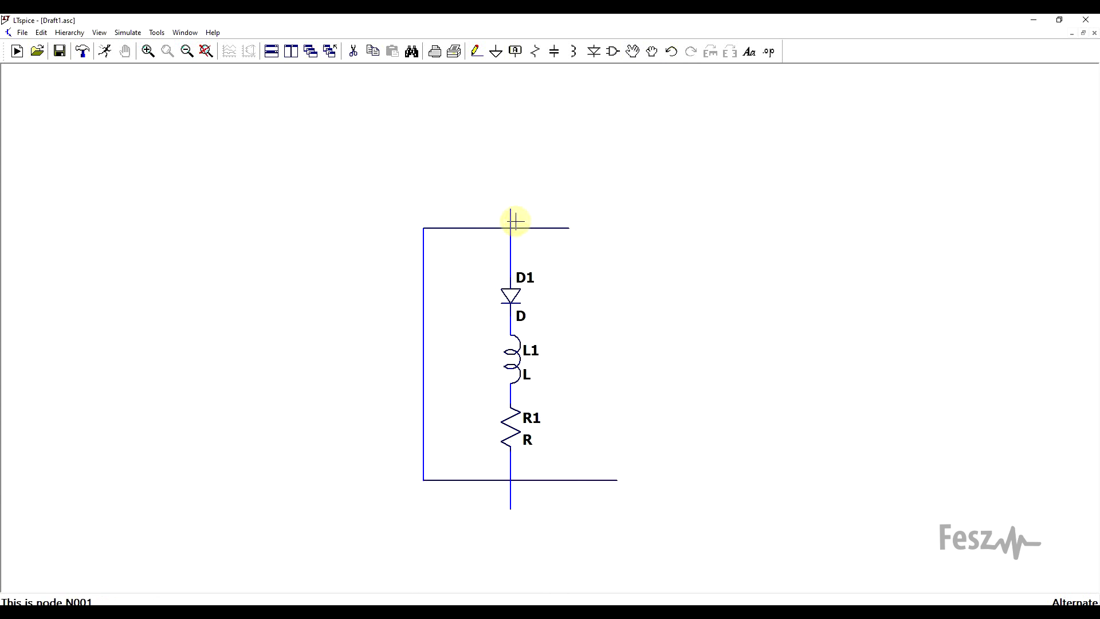
Step: Draw a wire from the crossing above diode D1 to the loop's left vertical wire to connect them
key("F3")
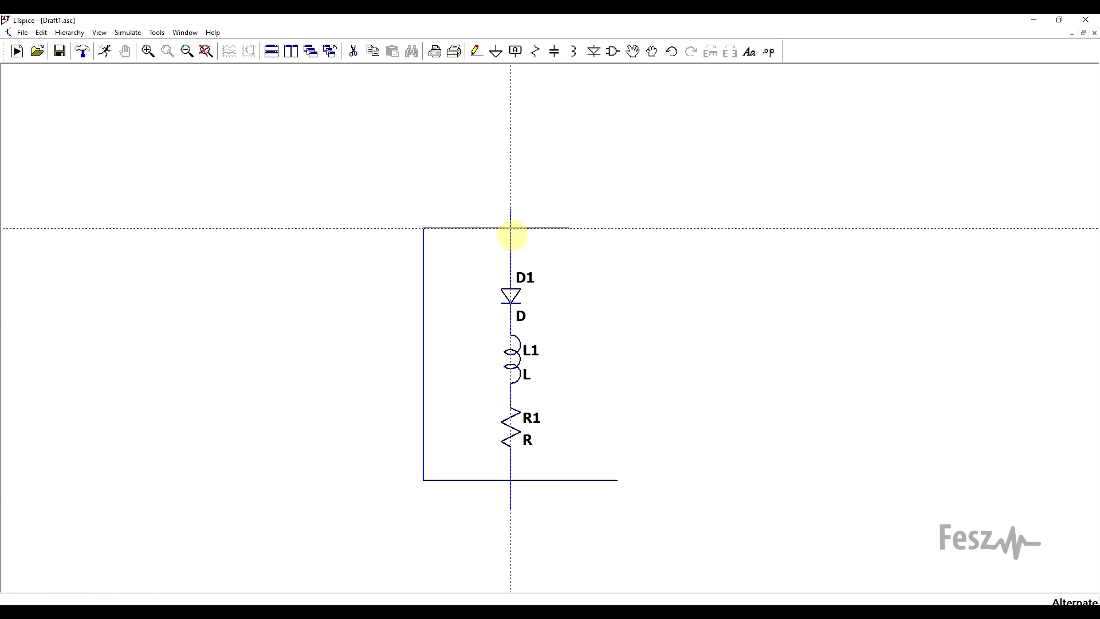
left_click(511, 237)
left_click(424, 237)
key("Escape")
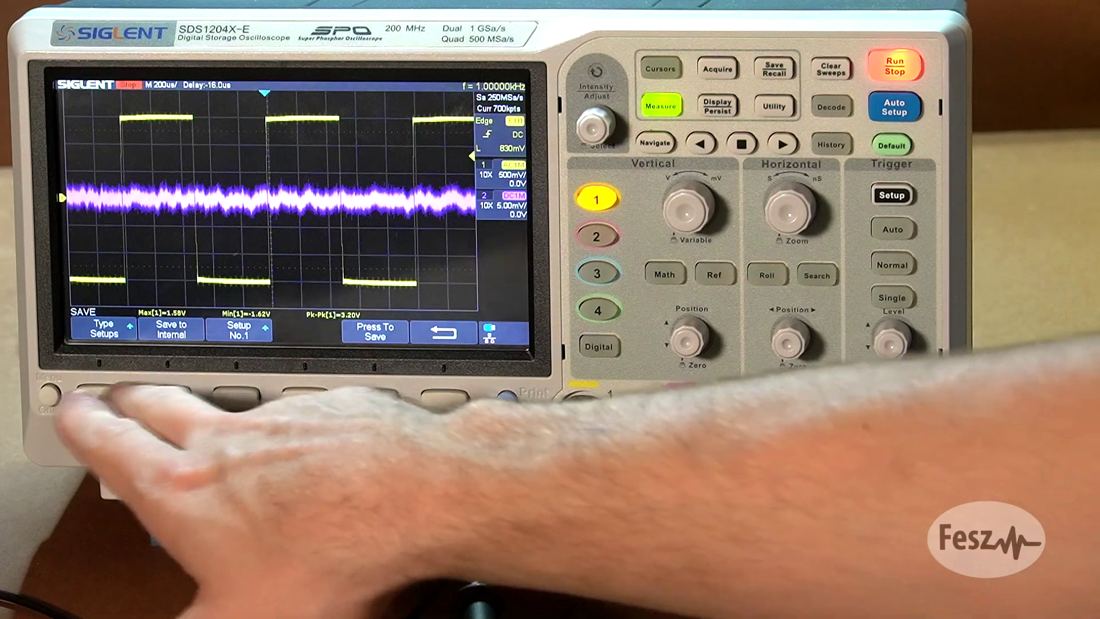
left_click(100, 396)
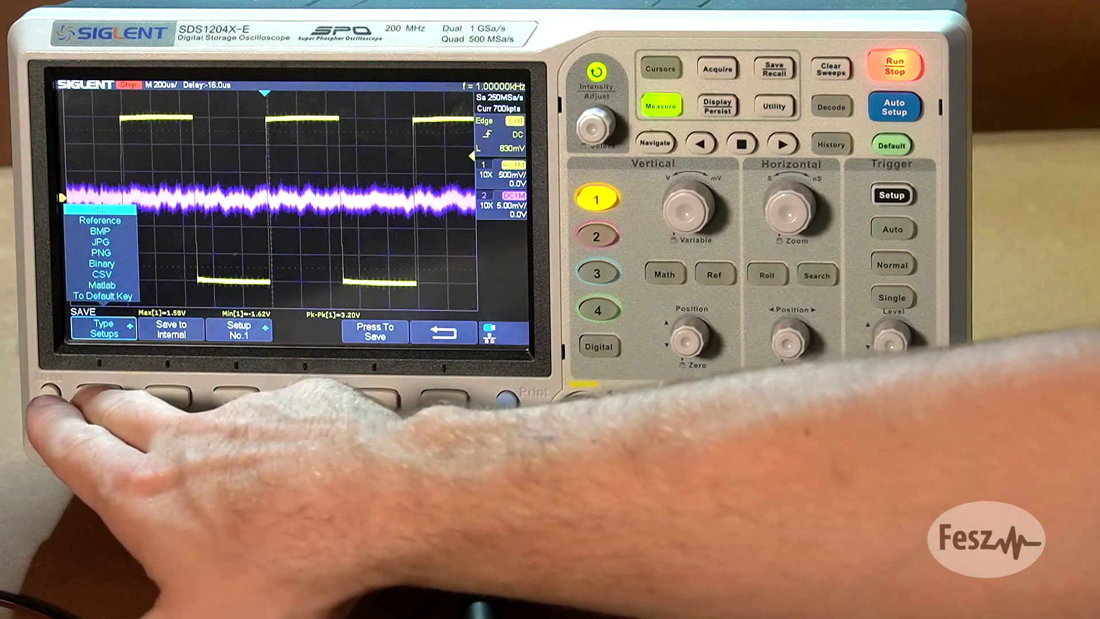
scroll(593, 127, "down", 5)
scroll(593, 127, "down", 1)
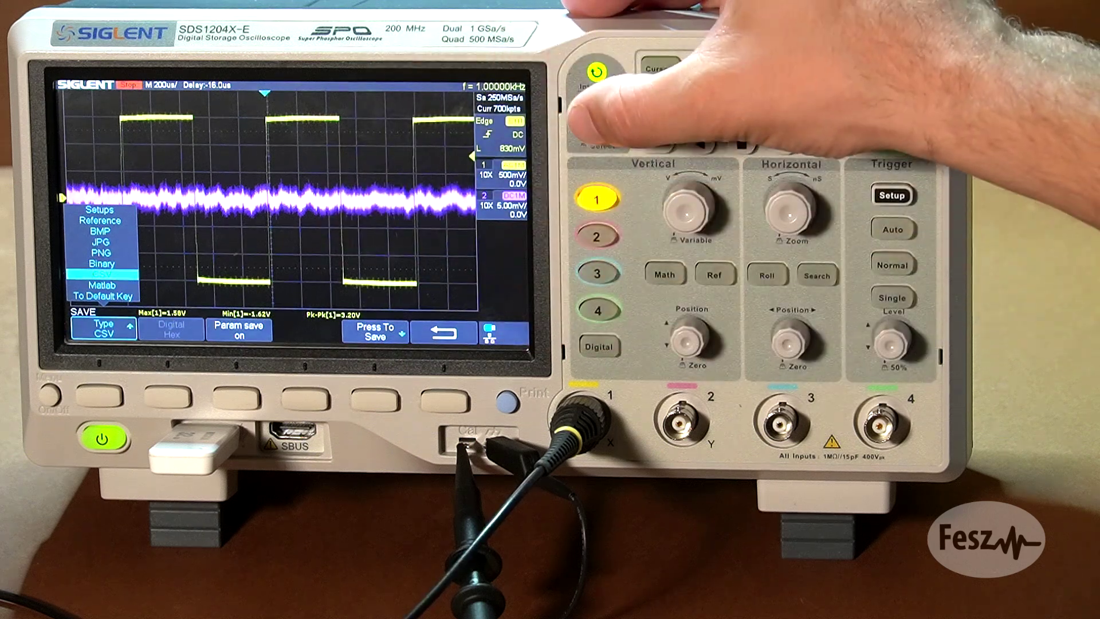
left_click(595, 128)
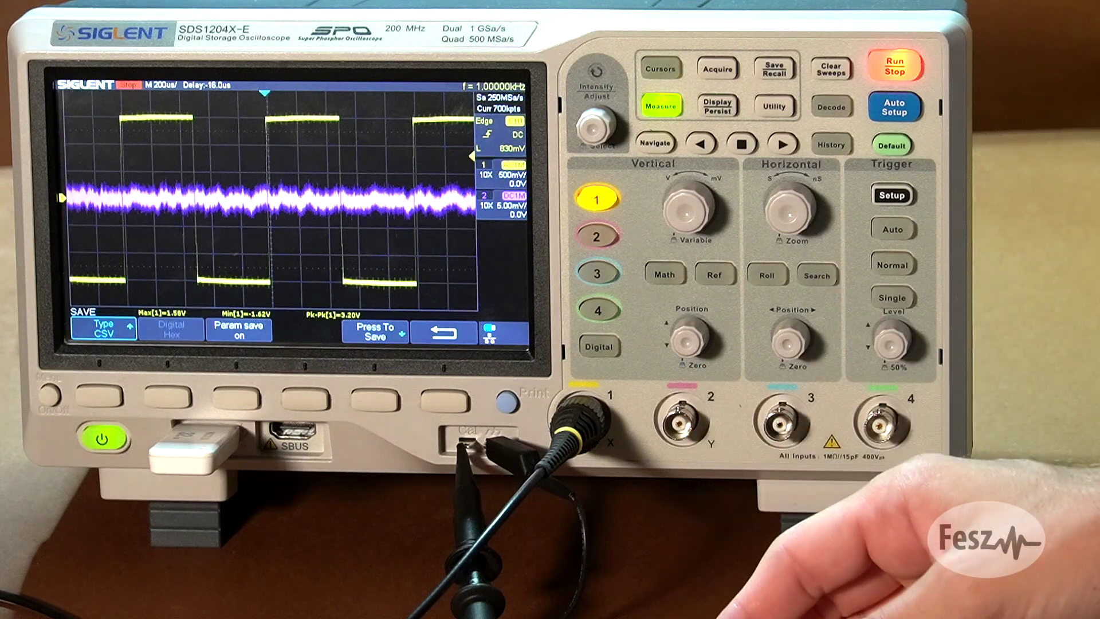
left_click(374, 399)
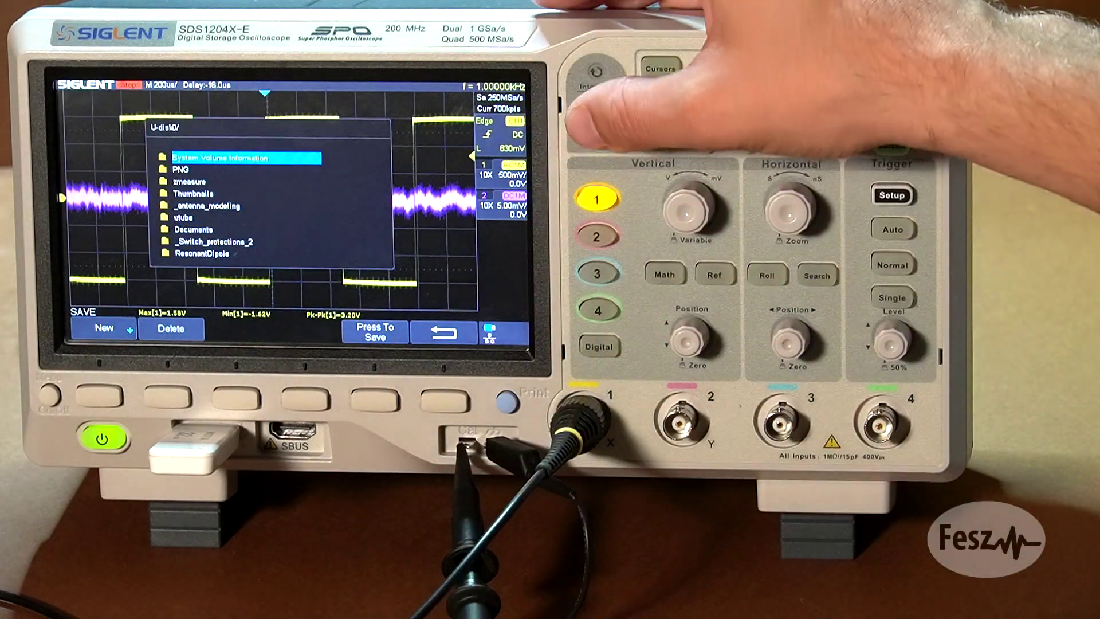
left_click(596, 127)
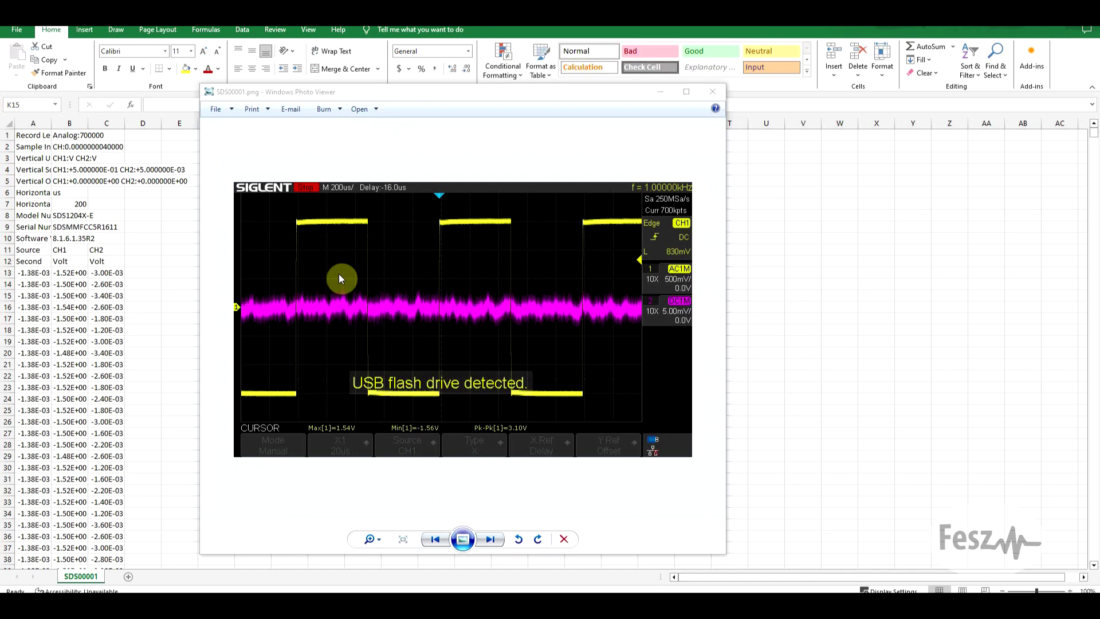
Step: Close the oscilloscope picture and examine the time and CH1 voltage columns from row 12 down in the SDS00001 sheet in Excel
key("alt+F4")
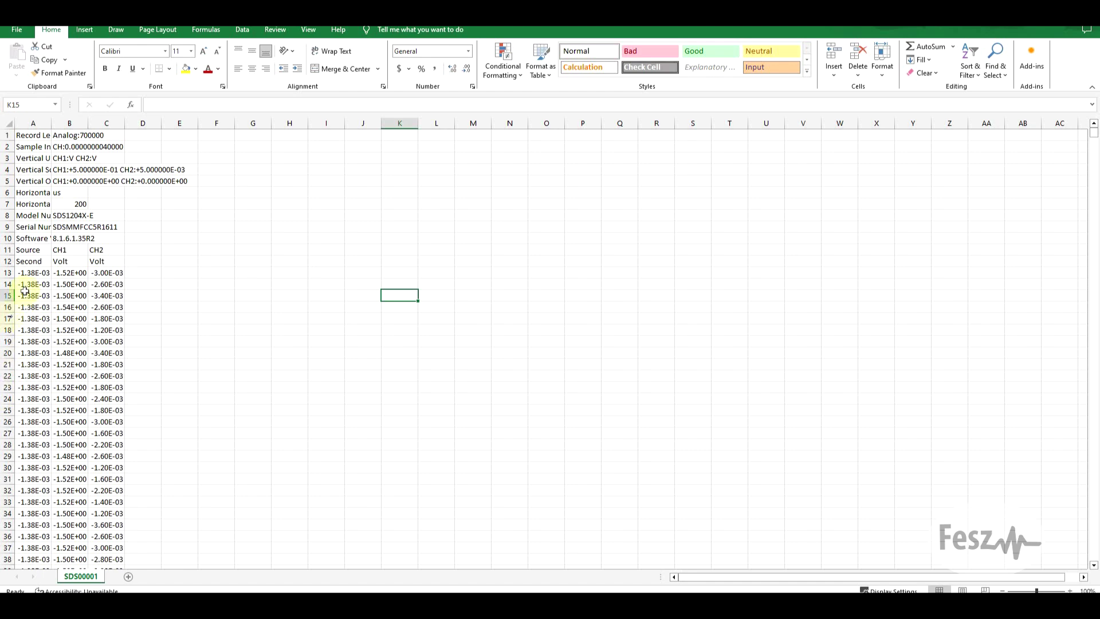
left_click_drag(32, 274, 38, 327)
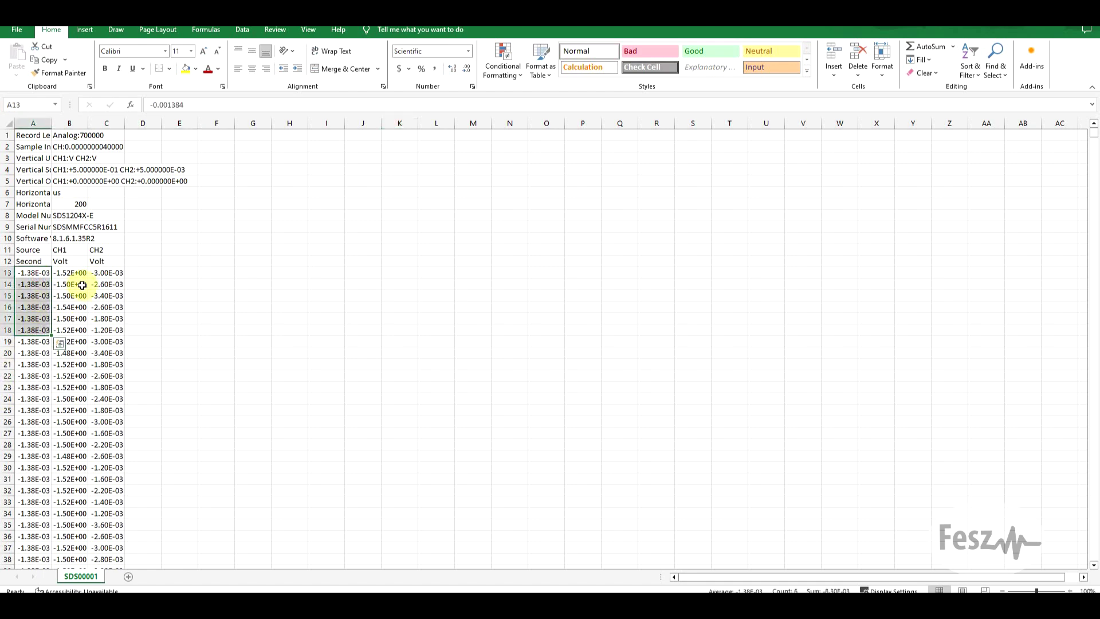
left_click_drag(69, 274, 68, 331)
left_click_drag(36, 273, 72, 282)
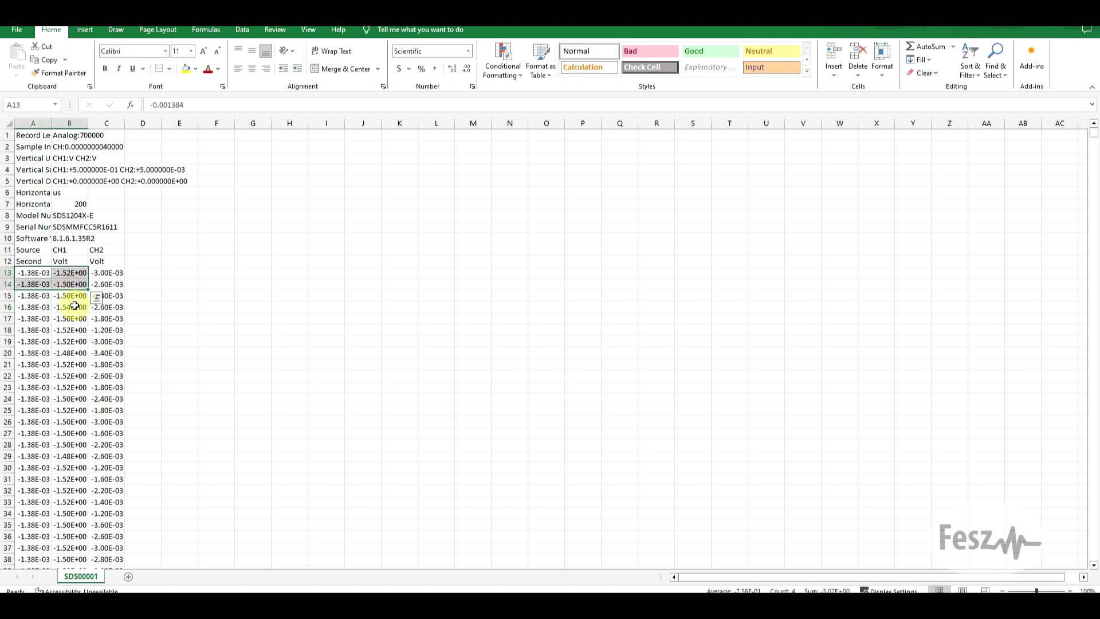
left_click(247, 306)
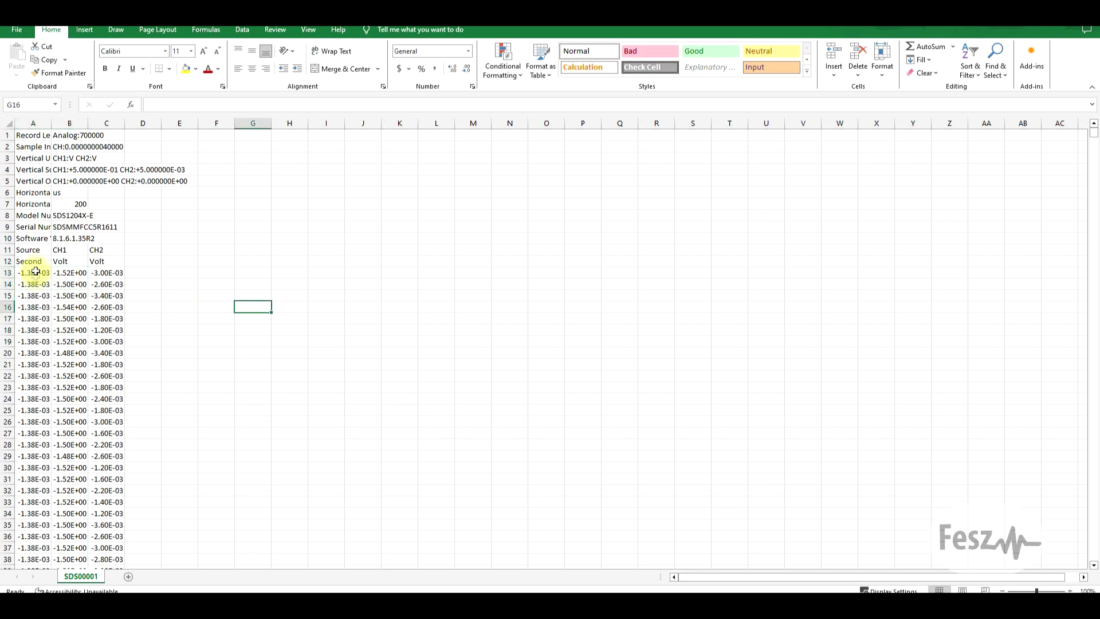
left_click_drag(36, 262, 30, 318)
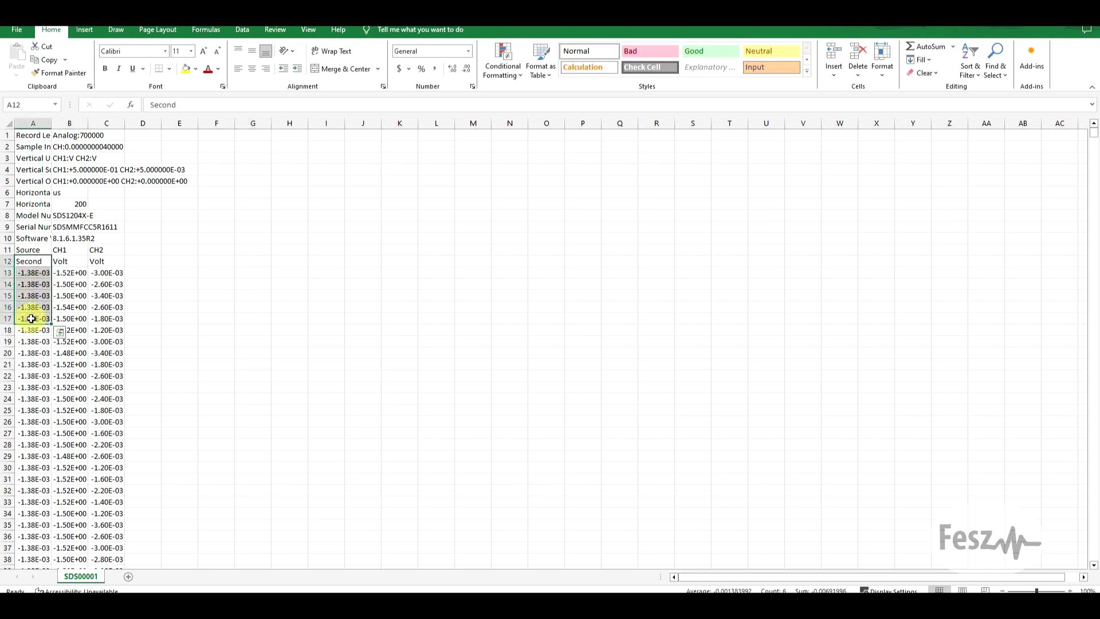
left_click(31, 319)
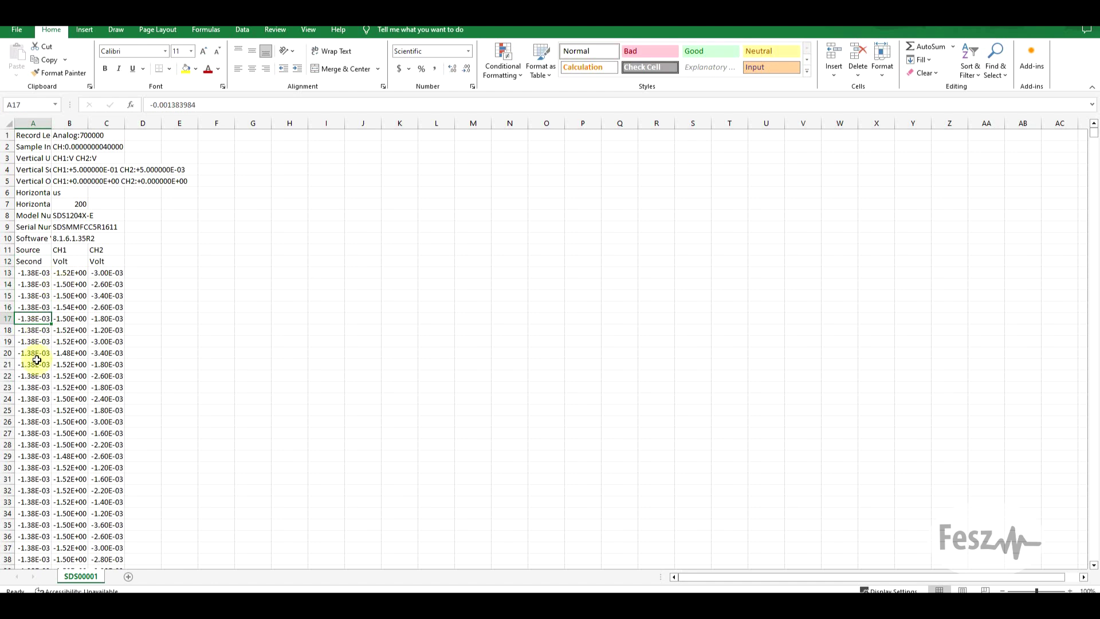
scroll(38, 359, "down", 11)
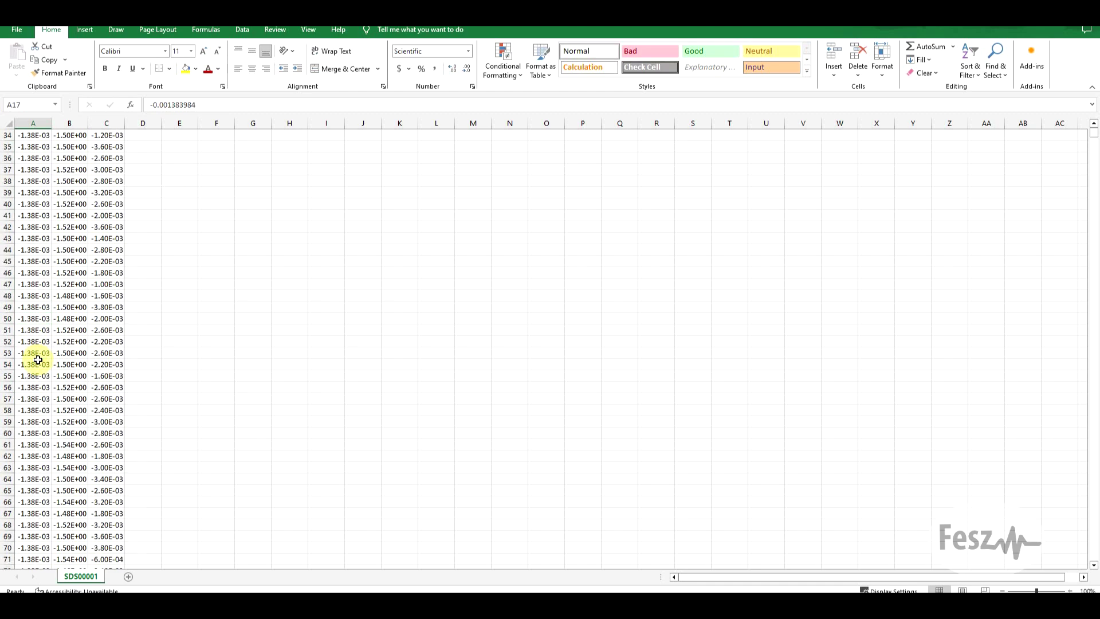
Step: Return to the top of the data and inspect the offset formula in B13 of the SDS00001_edit sheet's added time column
scroll(38, 359, "up", 10)
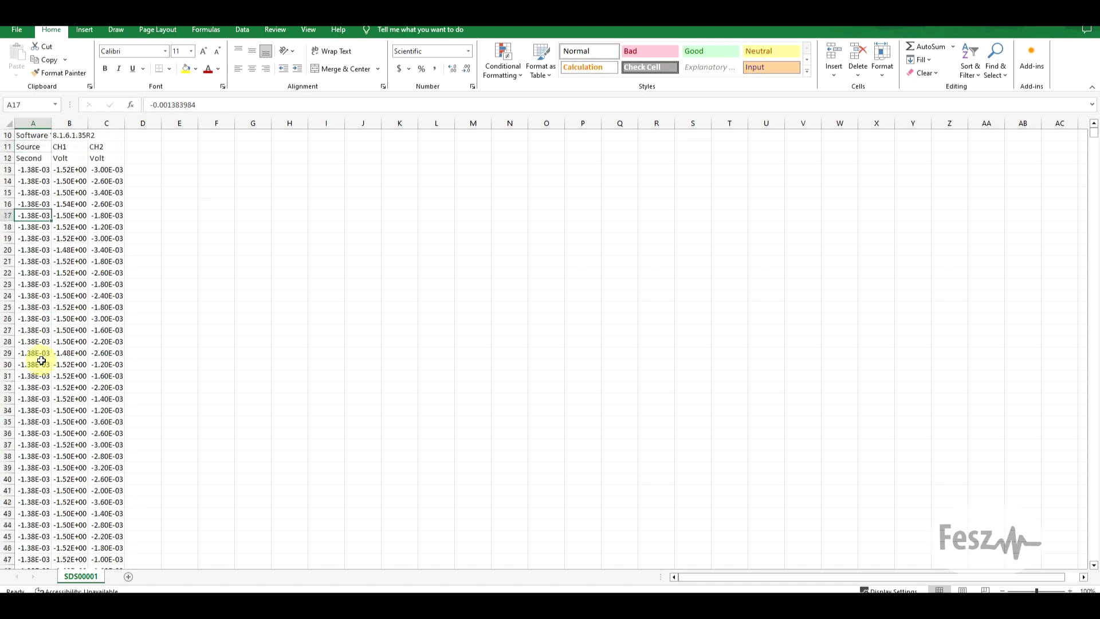
left_click(43, 239)
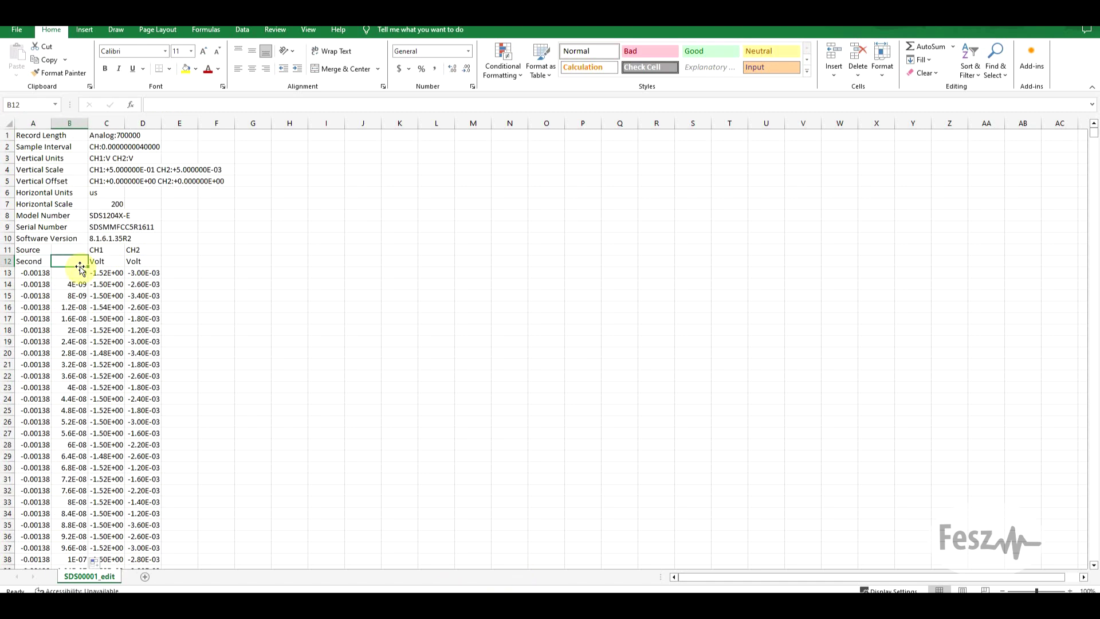
left_click(77, 124)
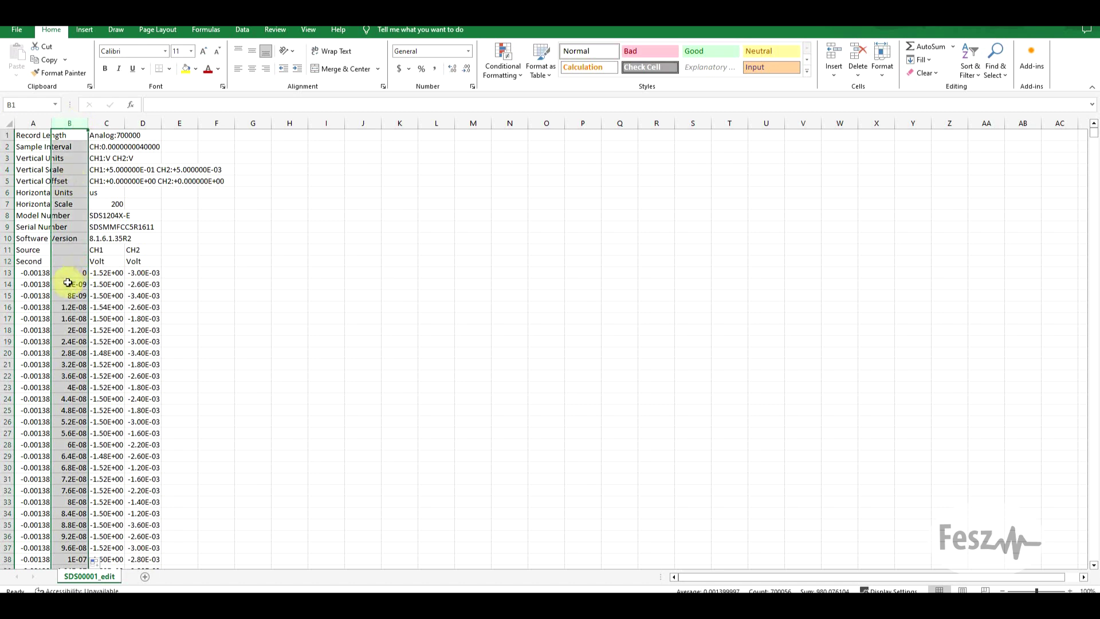
left_click(73, 259)
left_click(74, 274)
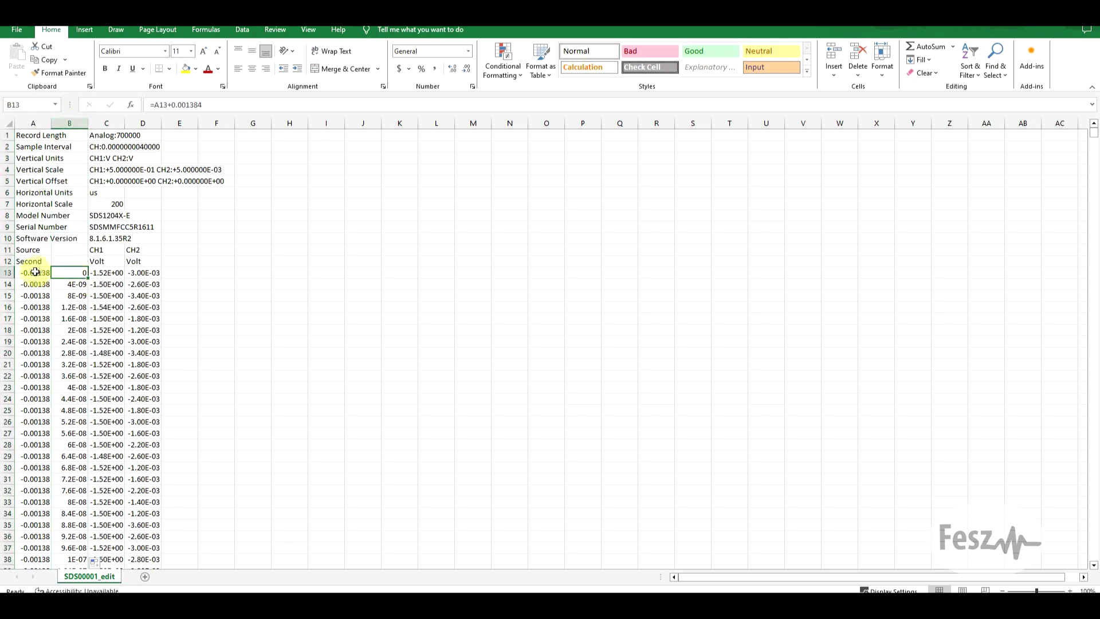
left_click(192, 105)
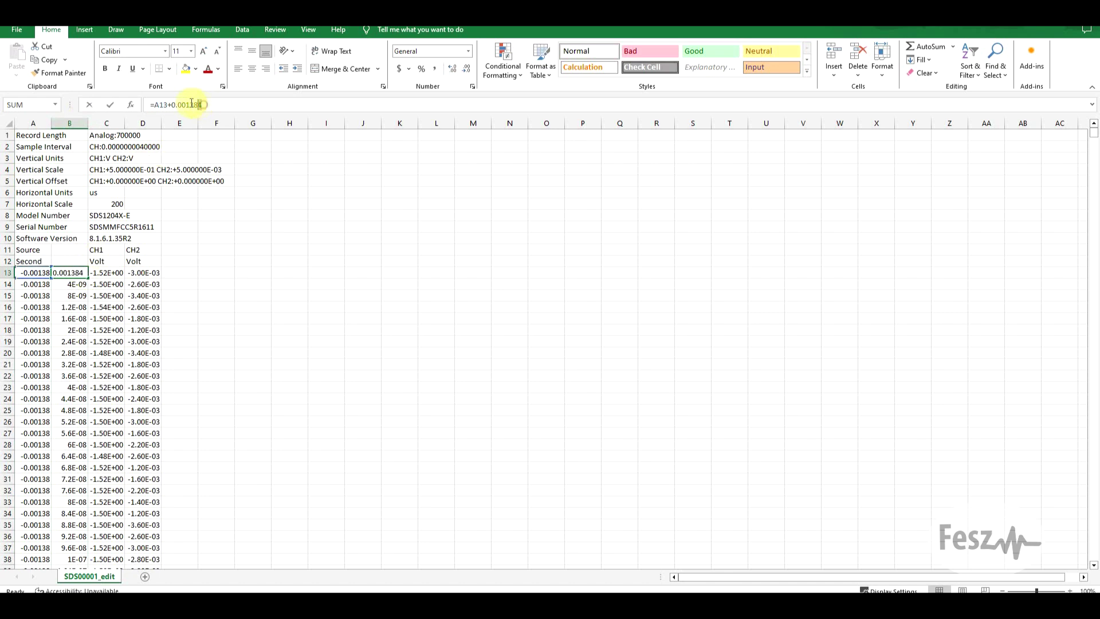
left_click_drag(170, 104, 166, 104)
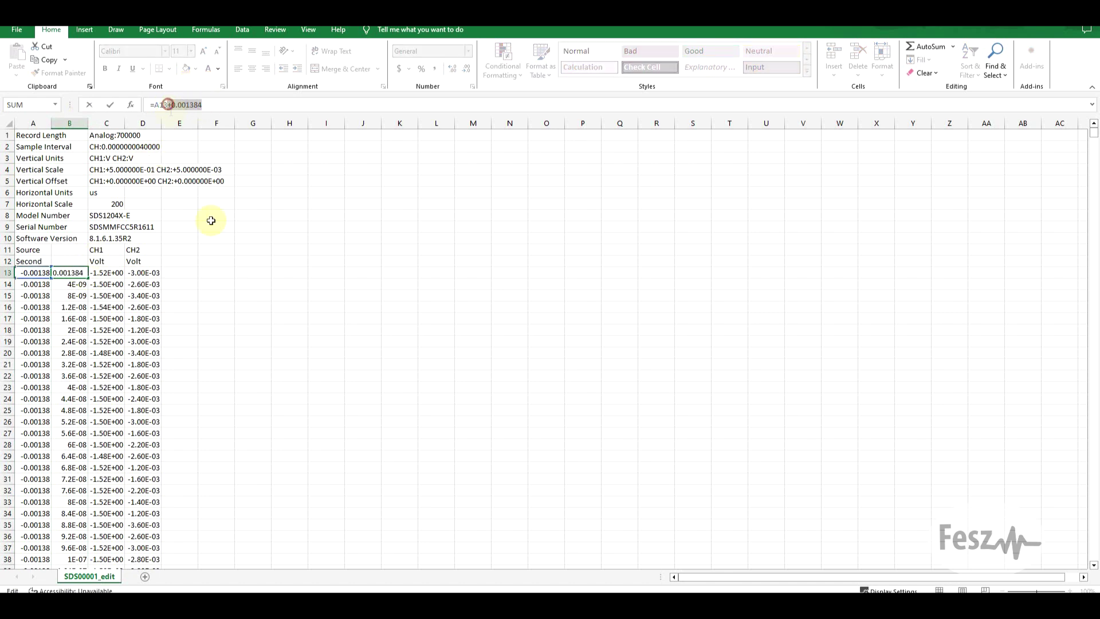
left_click(65, 257)
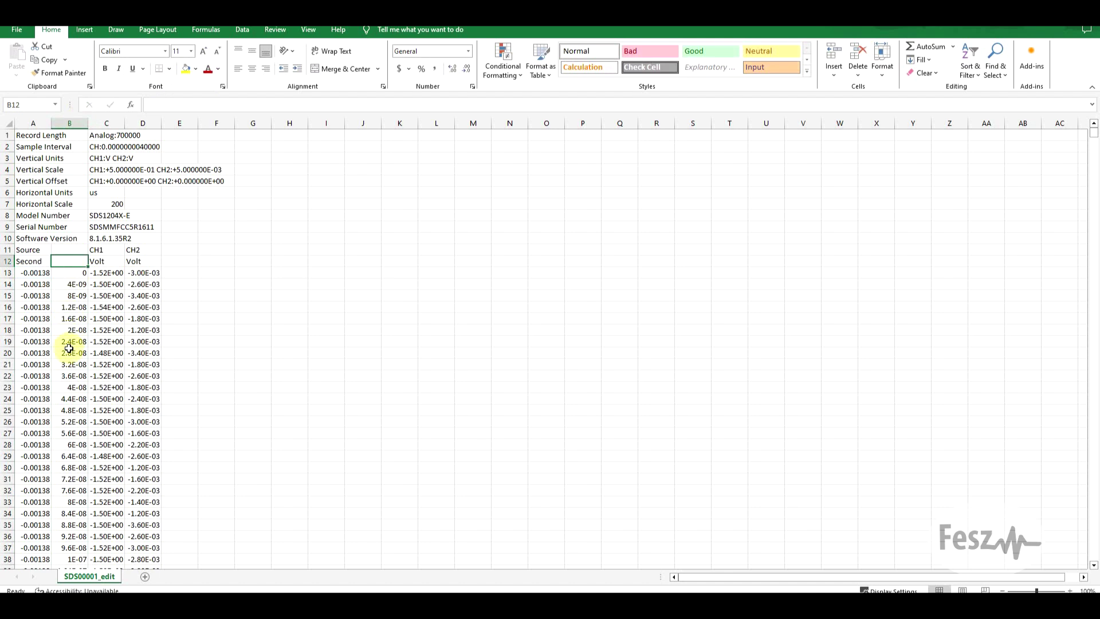
Step: Compare the time-shift formulas in cells B15 and B13 of the edited oscilloscope sheet
left_click(73, 293)
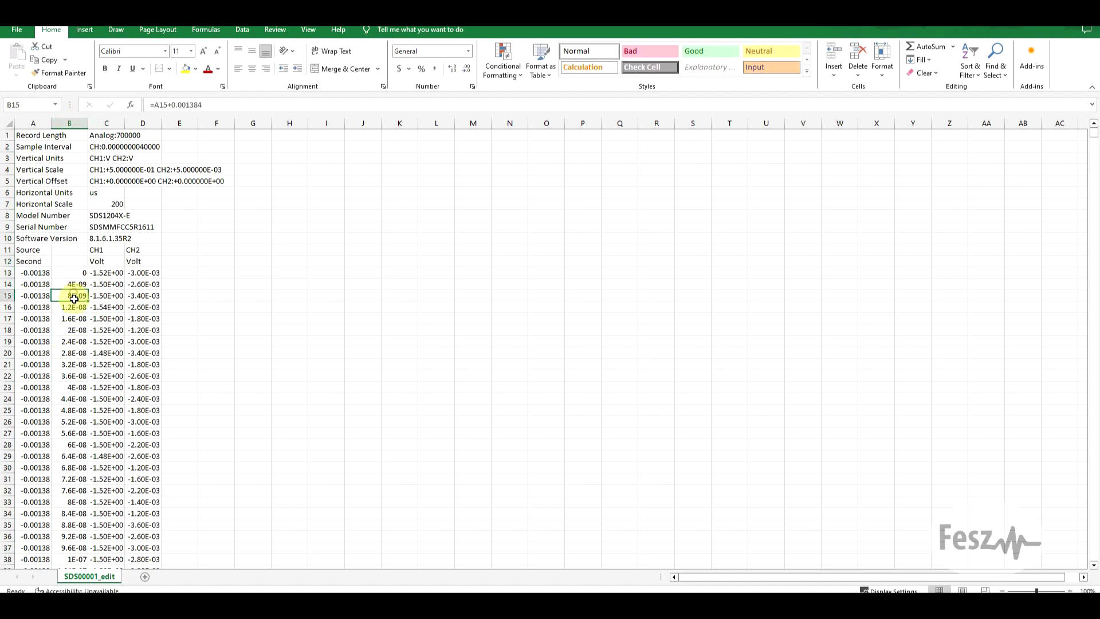
left_click(73, 262)
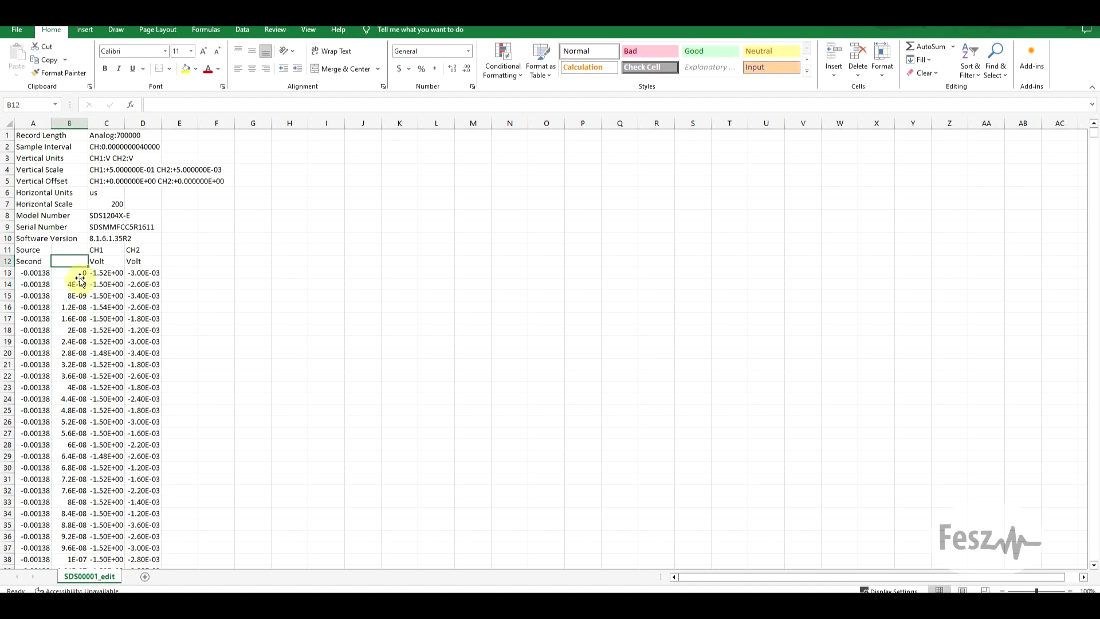
left_click(77, 274)
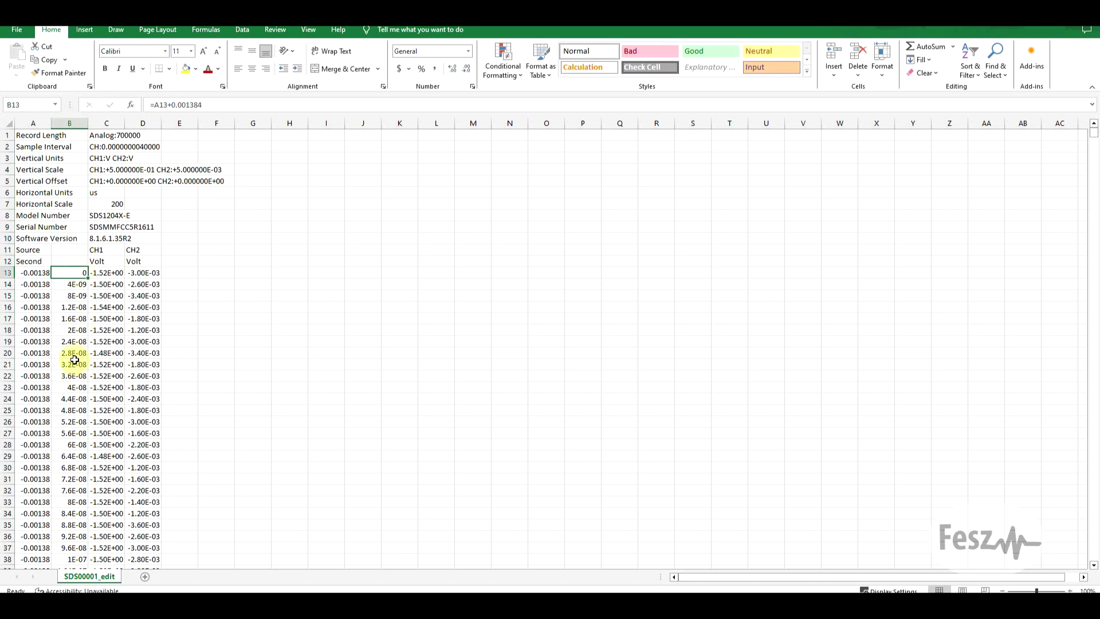
left_click(216, 319)
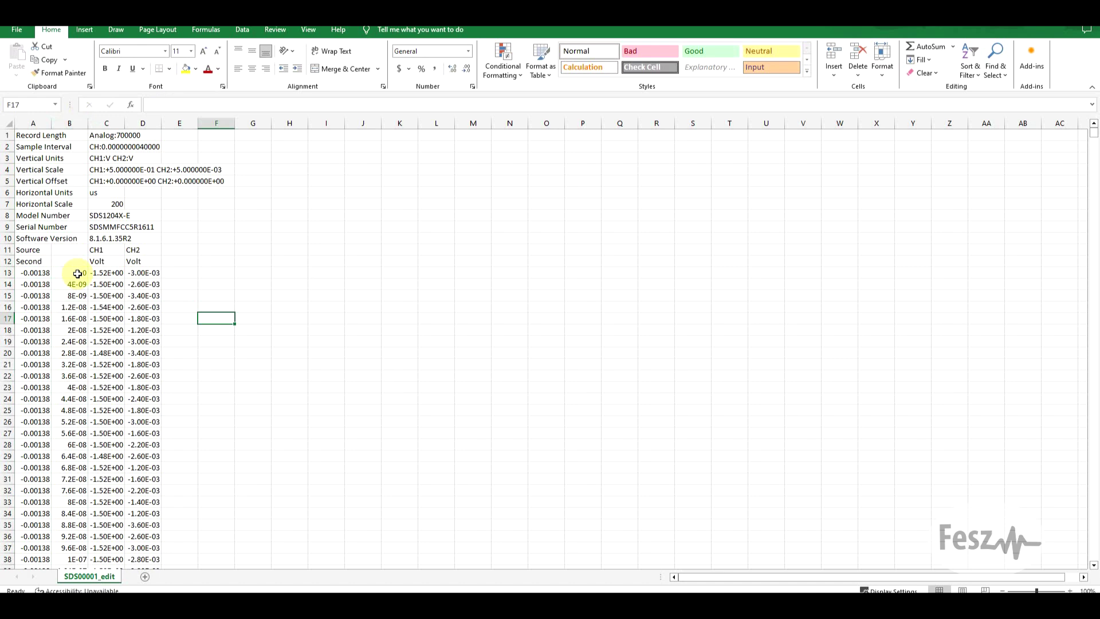
Step: Format the time and CH1 values in B13:C15 in scientific notation with four decimals
left_click_drag(77, 274, 106, 295)
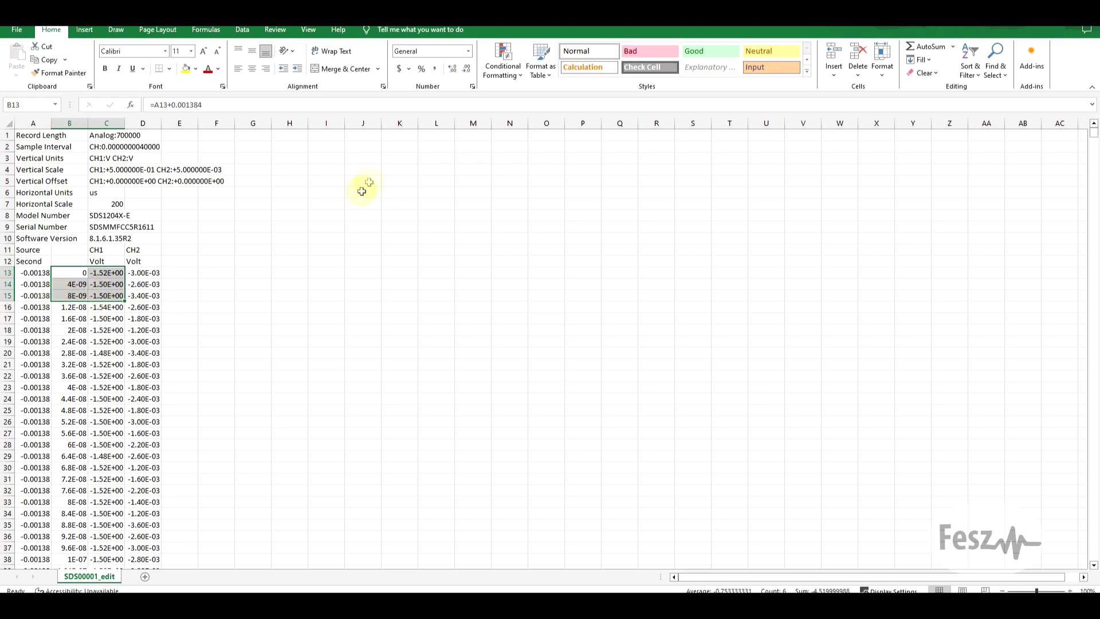
left_click(453, 68)
left_click(455, 69)
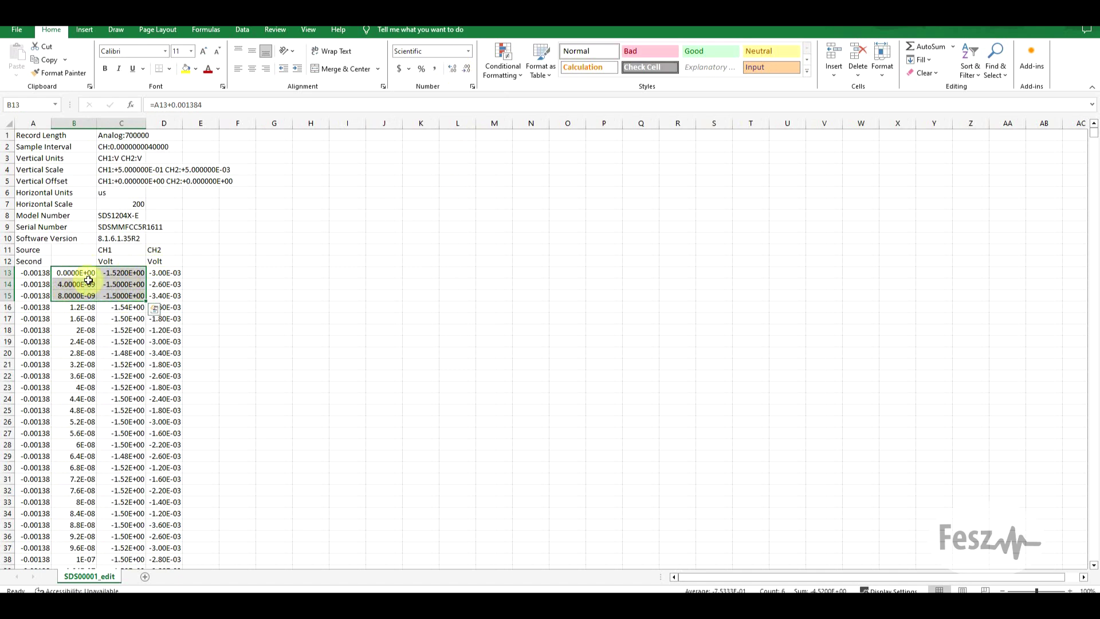
left_click(269, 330)
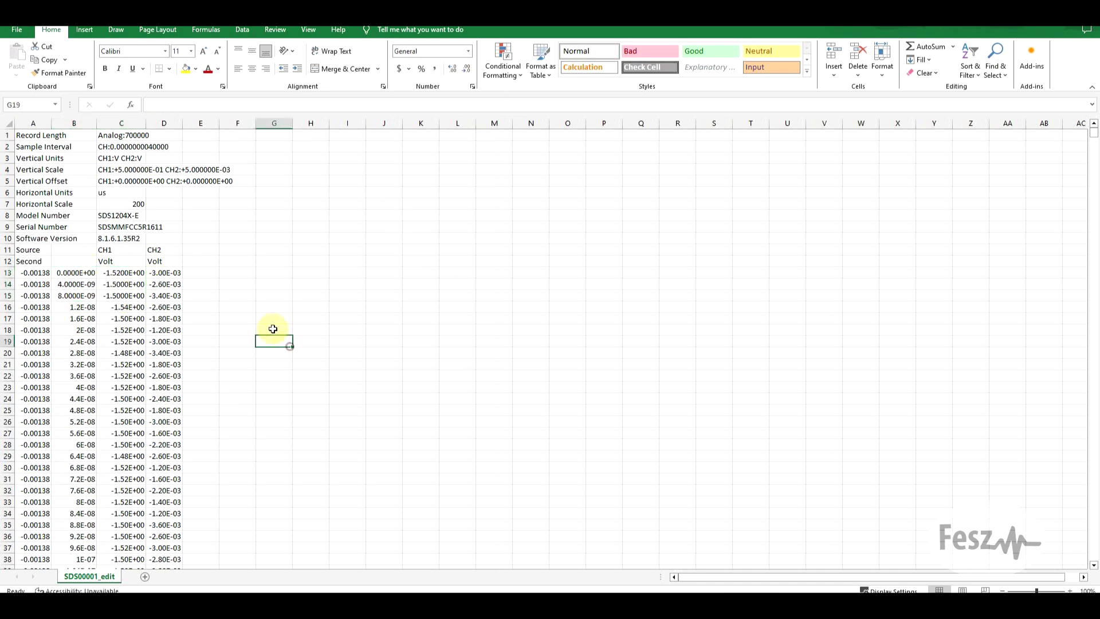
Step: Highlight the reformatted time and CH1 values in rows 13 to 15, and switch to the File import schematic in LTspice
left_click_drag(73, 275, 111, 294)
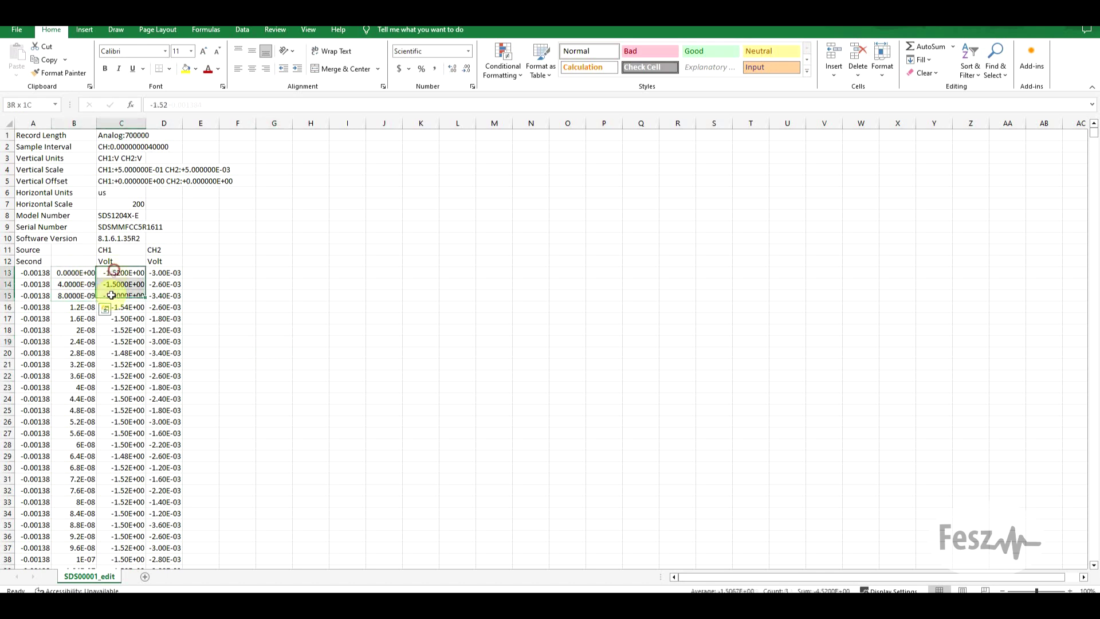
left_click(143, 388, "shift")
key("alt+Tab")
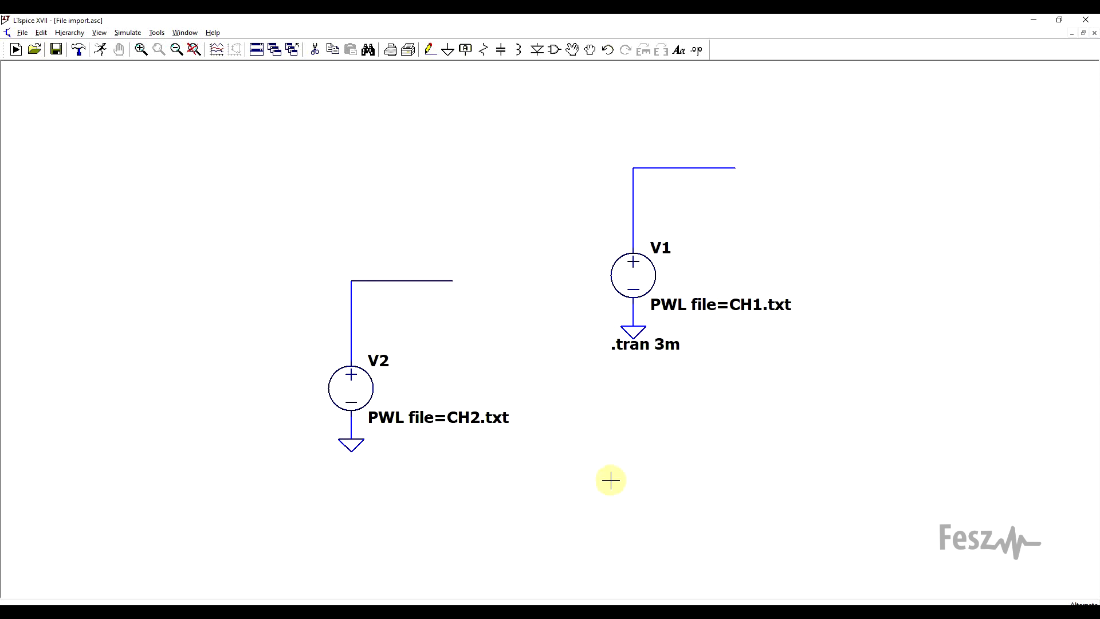
Step: Inspect the PWL file setting of voltage source V2 and close its properties without changes
right_click(351, 383)
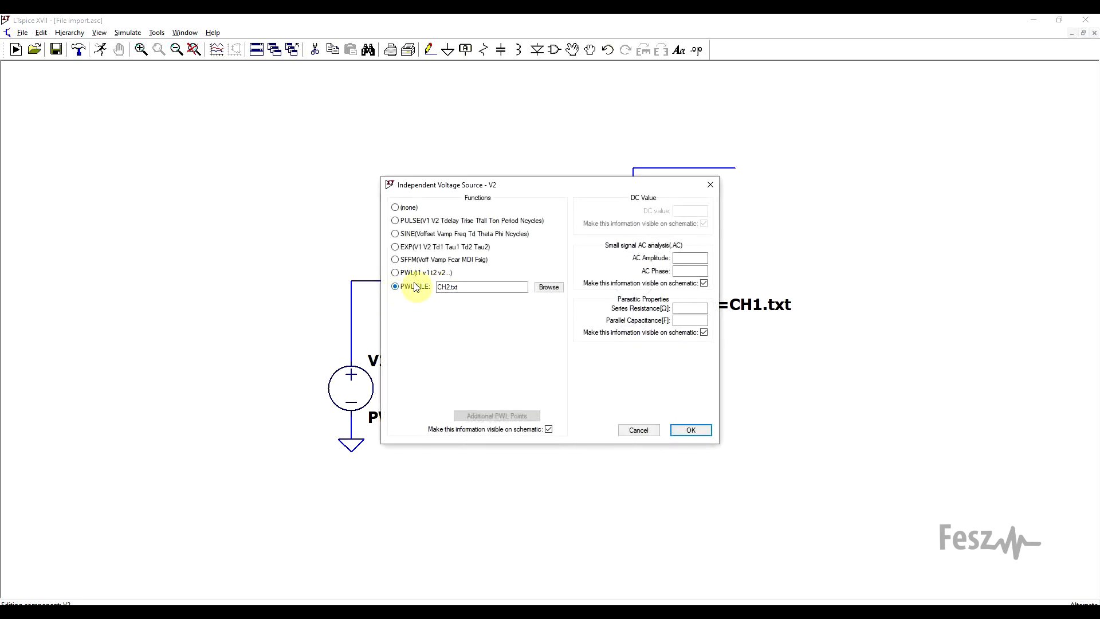
double_click(471, 287)
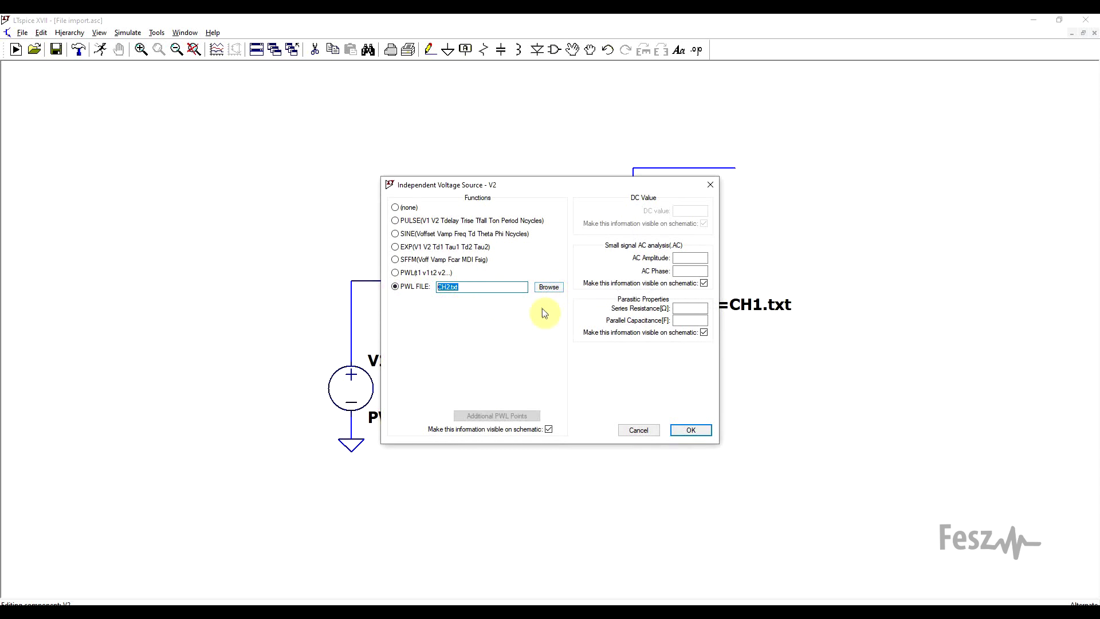
left_click(459, 290)
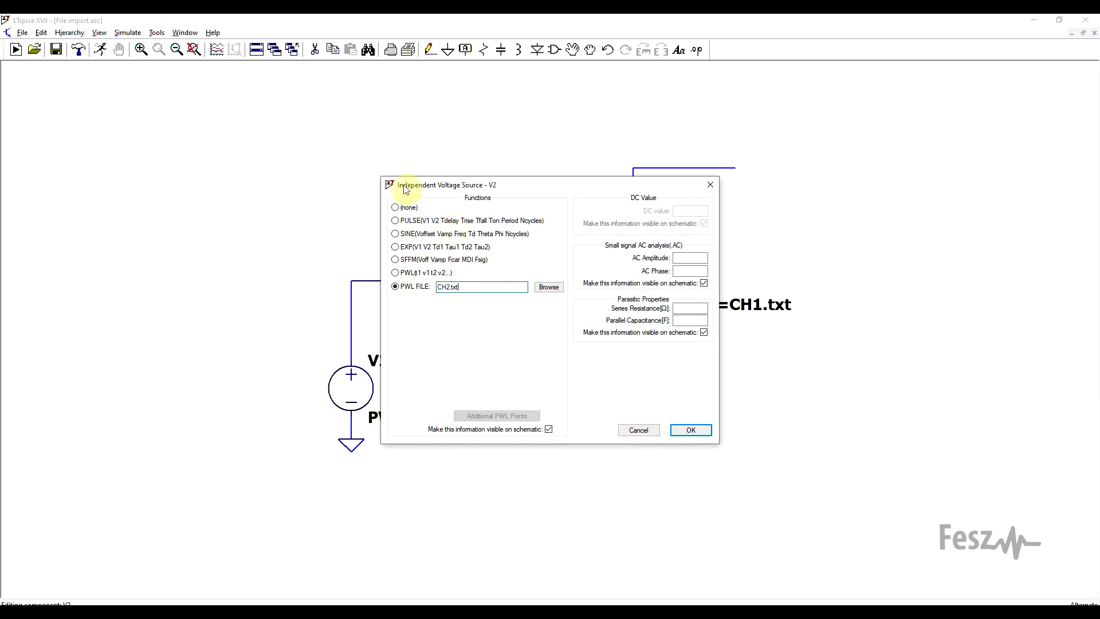
left_click(710, 186)
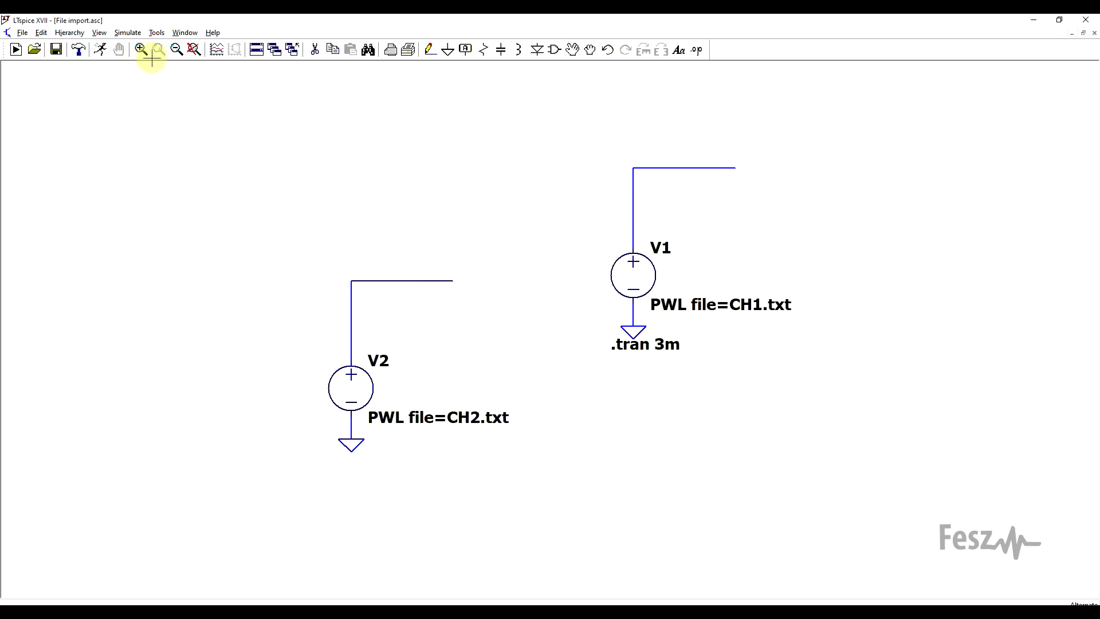
Step: Run the transient simulation of the File import circuit and plot the output voltage of source V2
left_click(98, 51)
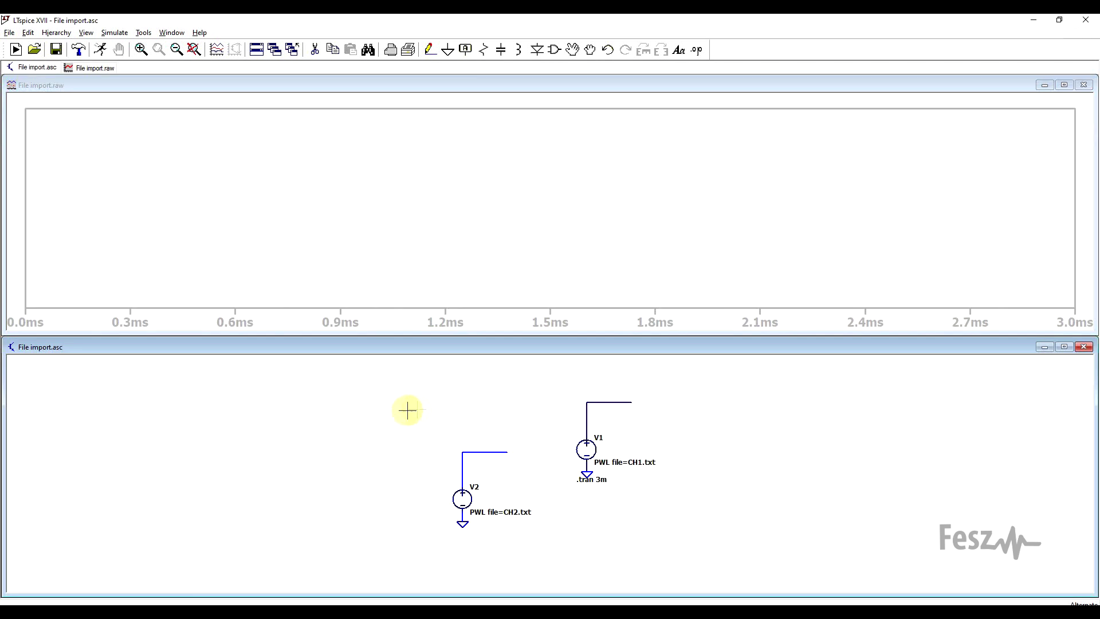
left_click(496, 447)
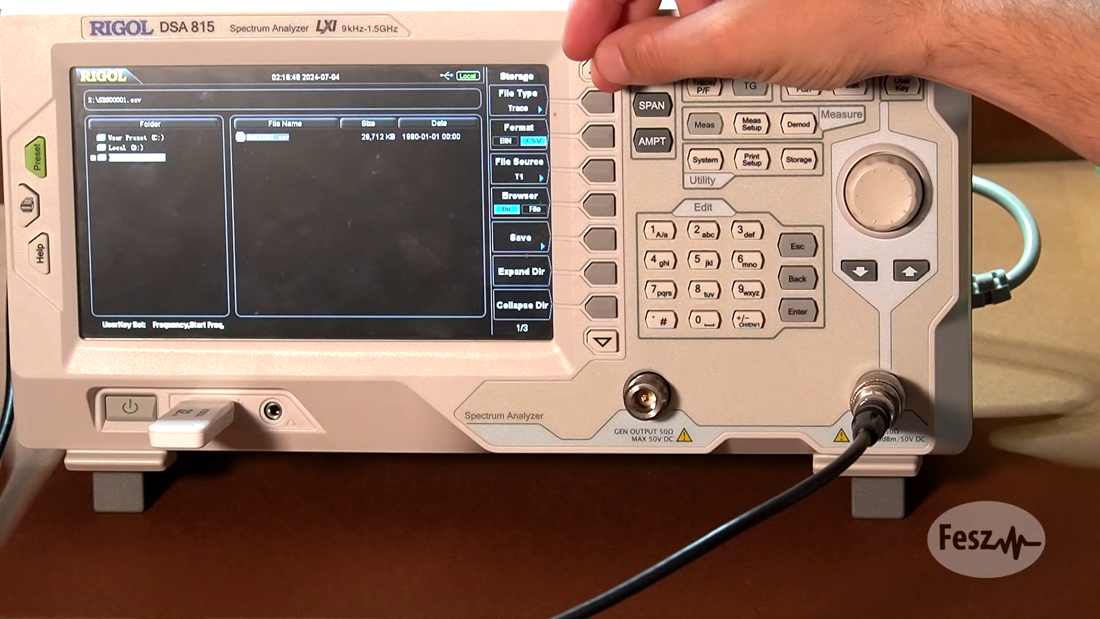
left_click(599, 239)
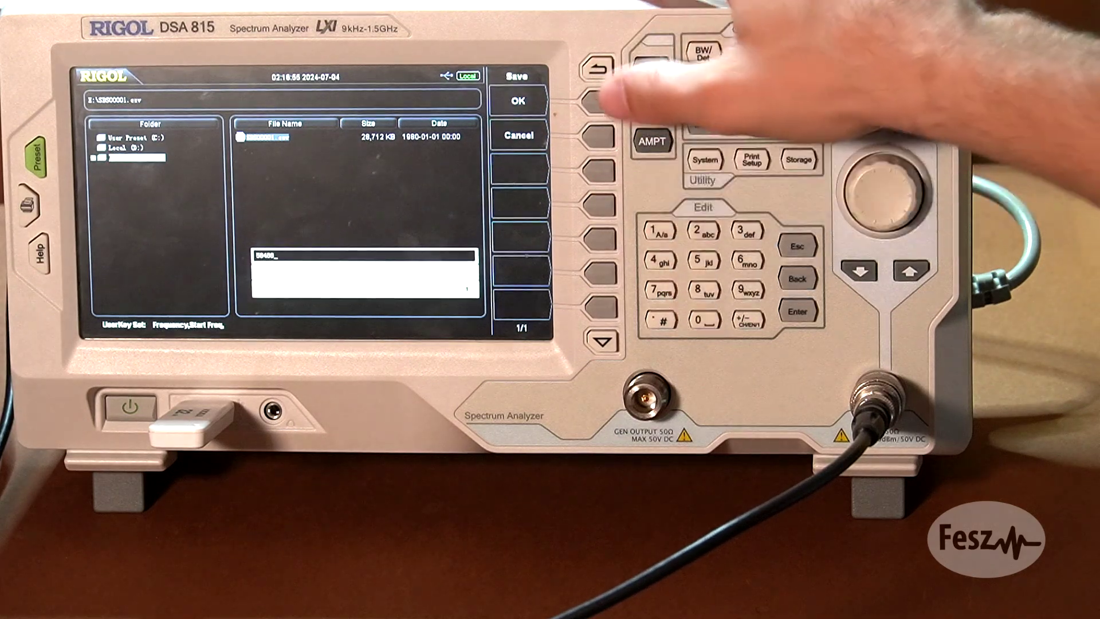
left_click(598, 102)
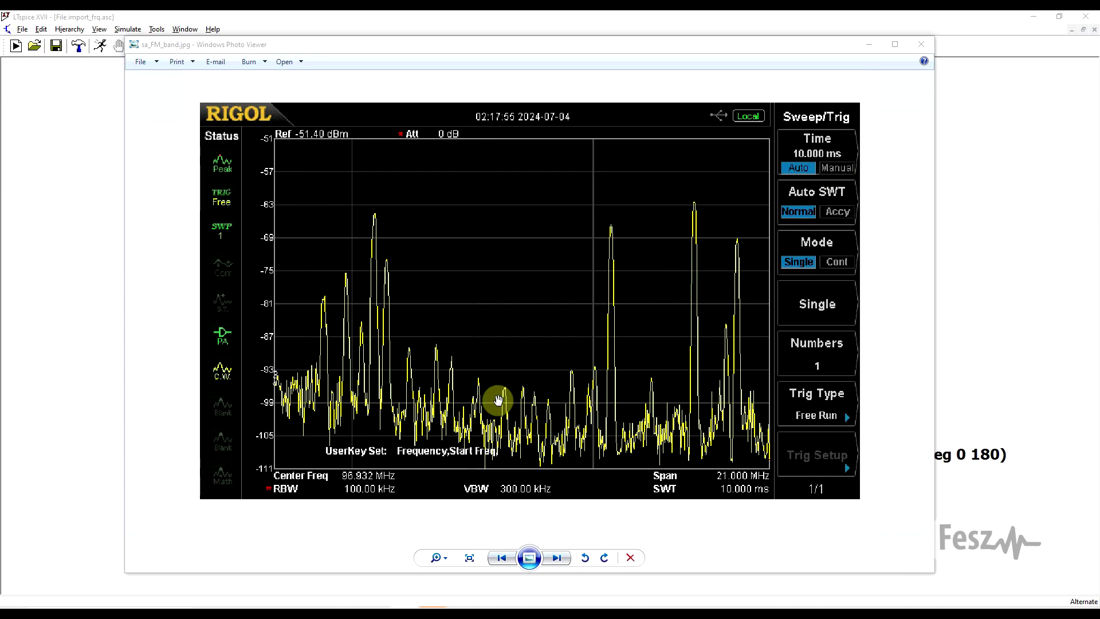
Step: Close the spectrum analyzer picture and look up the bv and bi behavioral sources in the component library without placing one
key("alt+F4")
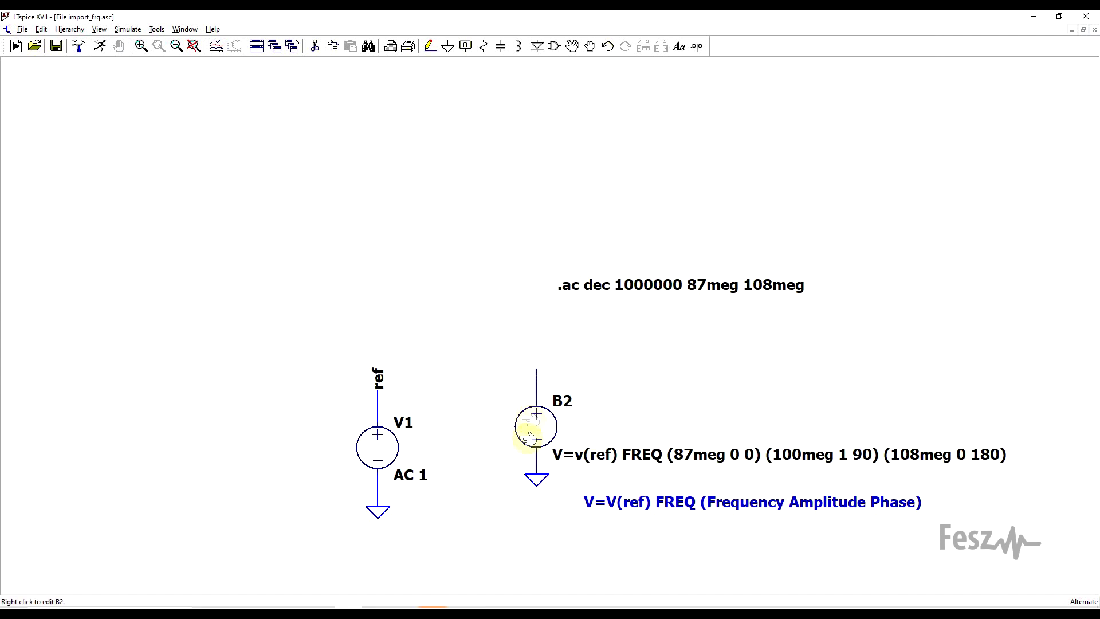
key("F2")
left_click(567, 379)
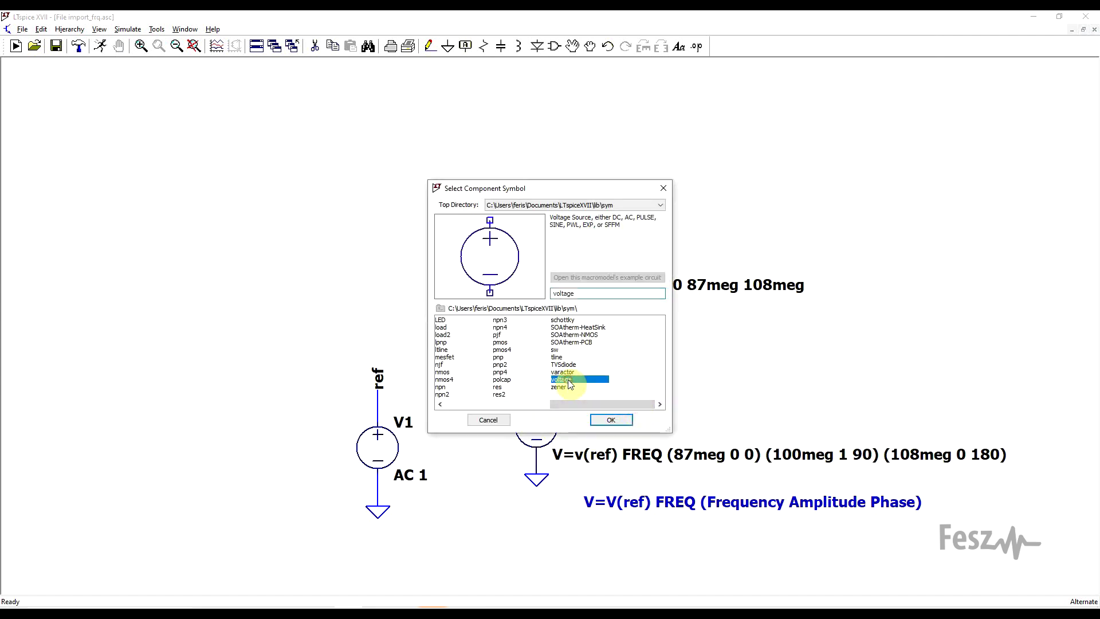
left_click_drag(647, 404, 482, 418)
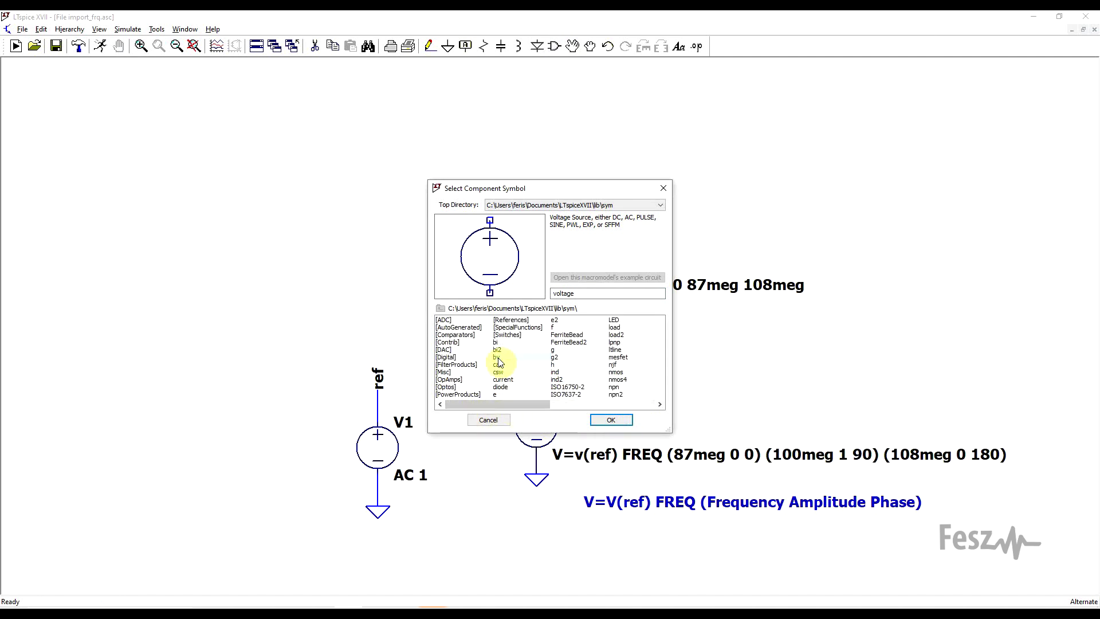
left_click(498, 358)
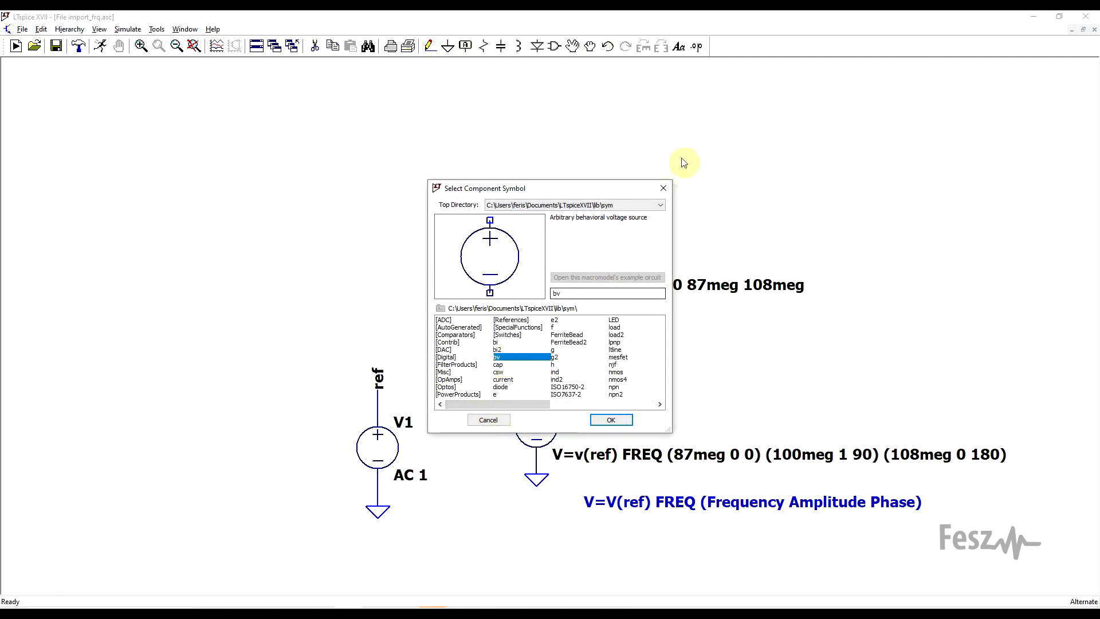
left_click(498, 343)
key("Escape")
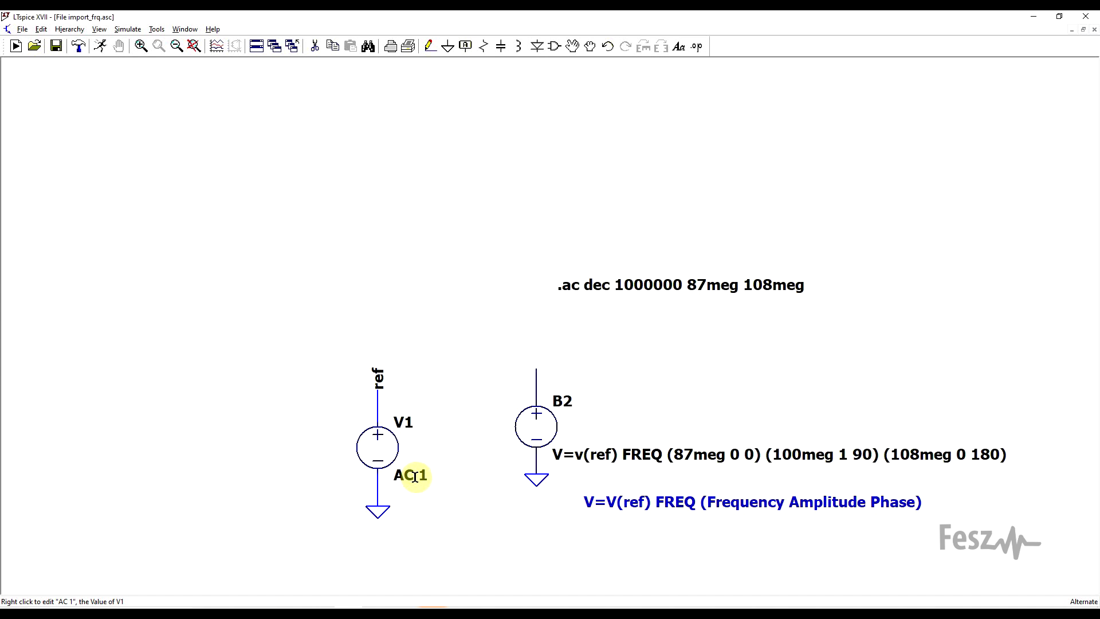
Step: Check the small-signal AC amplitude of reference source V1 and close its properties without changes
right_click(381, 450)
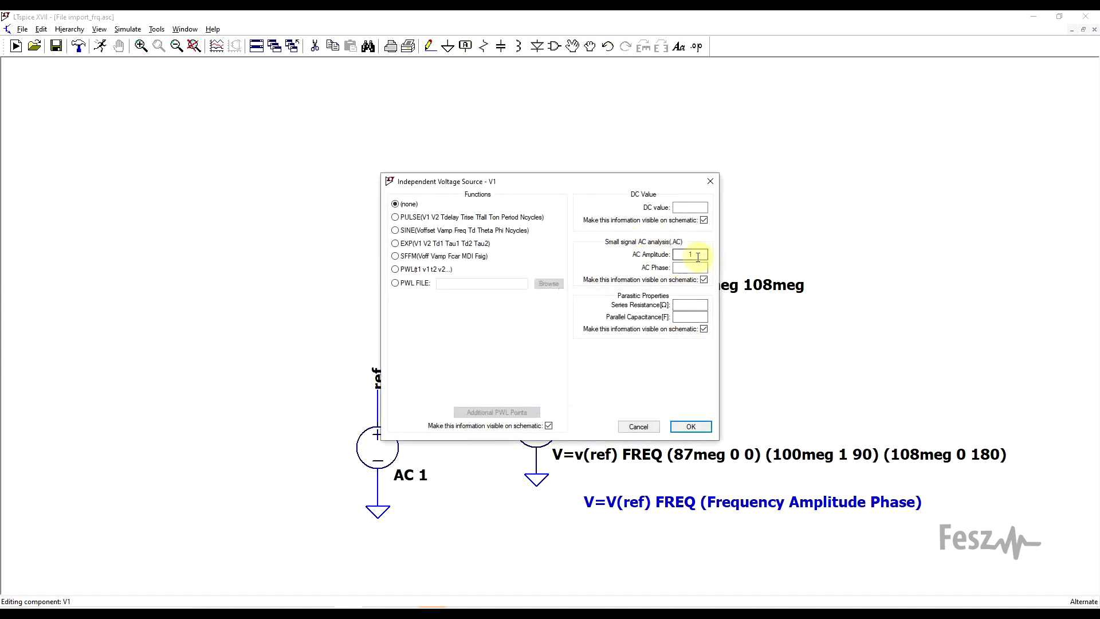
left_click(711, 182)
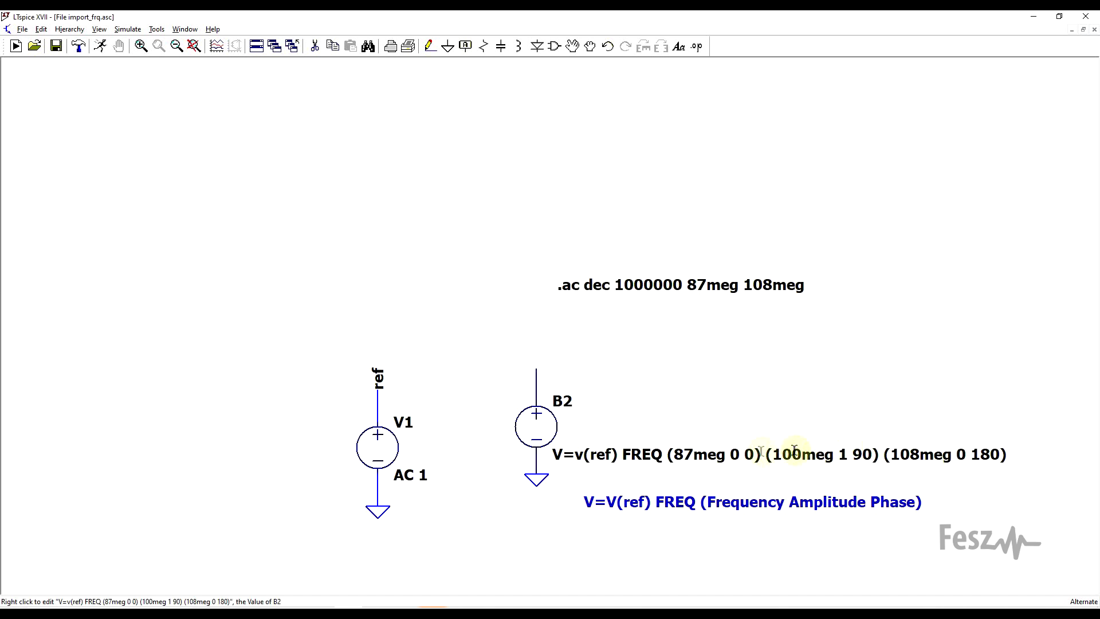
Step: Run the AC analysis from 87 to 108 MHz and plot the output voltage of behavioral source B2
key("alt+s")
key("r")
scroll(576, 484, "up", 2)
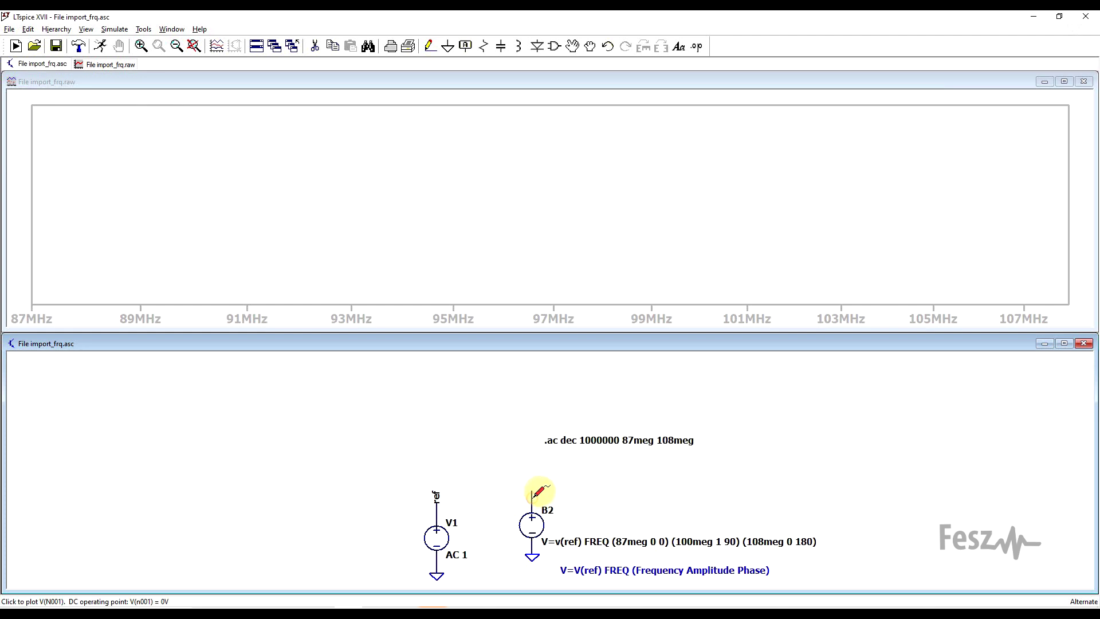
left_click(537, 492)
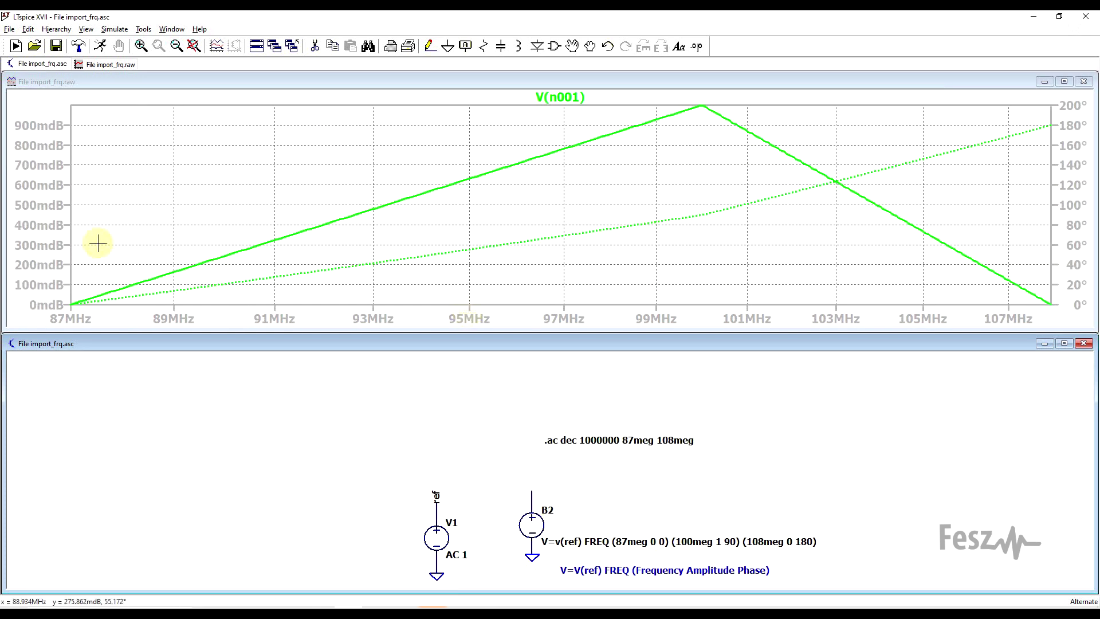
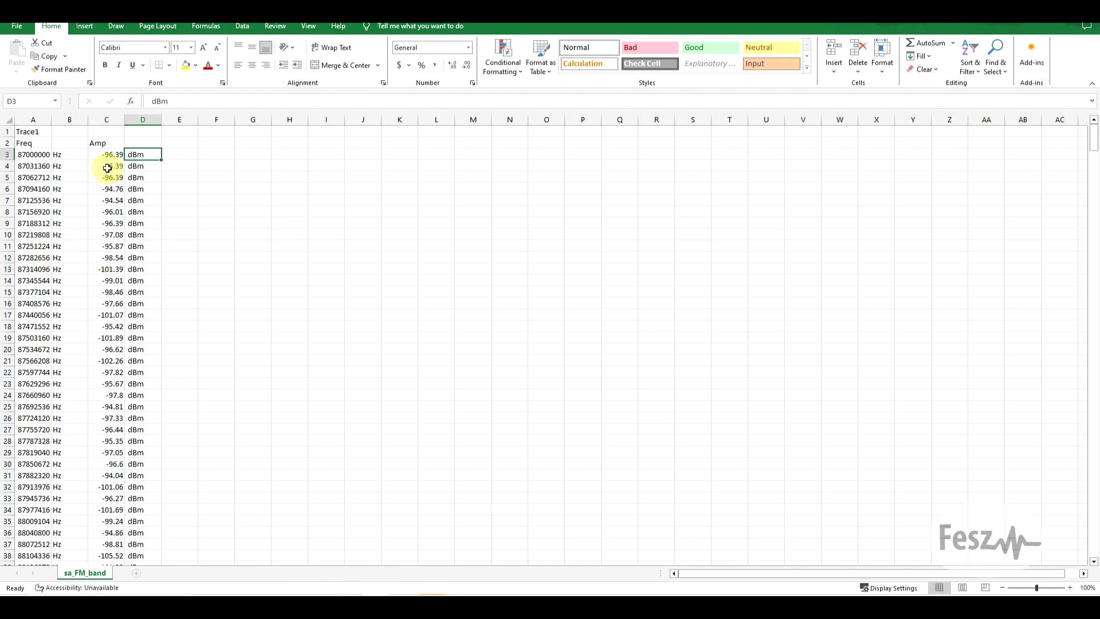
Step: Switch to the sa_FM_band_processed workbook in Excel to view the trace data arranged in bracketed frequency, amplitude and phase groups
left_click(418, 602)
left_click(411, 581)
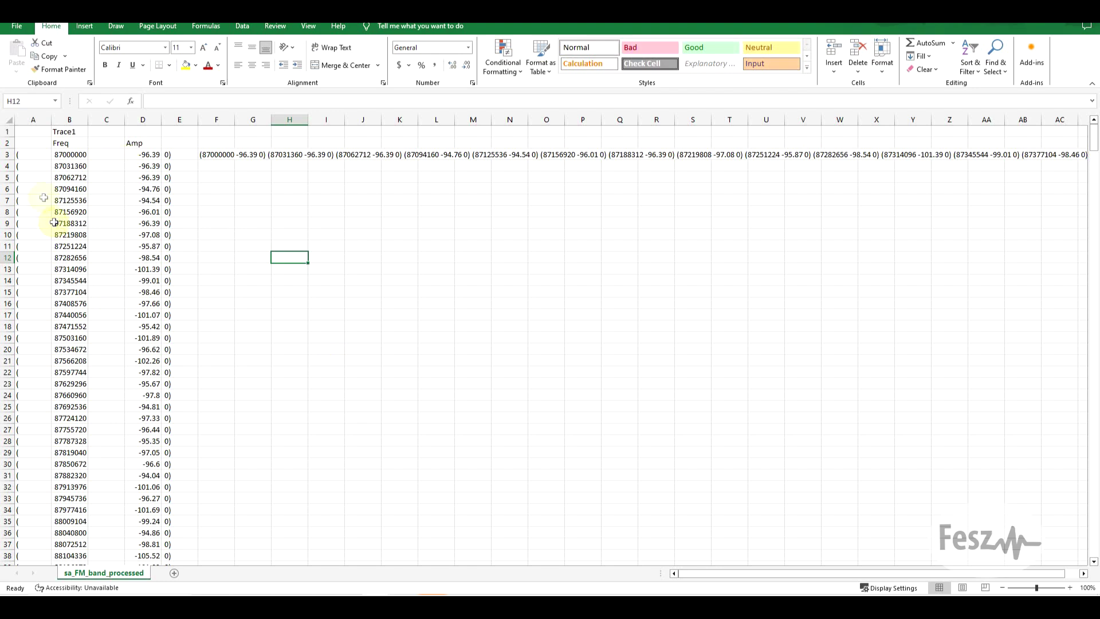
Step: Examine the bracket, separator, amplitude and phase cells of row 3 in columns A, C, D and E, including the block they form
left_click(30, 155)
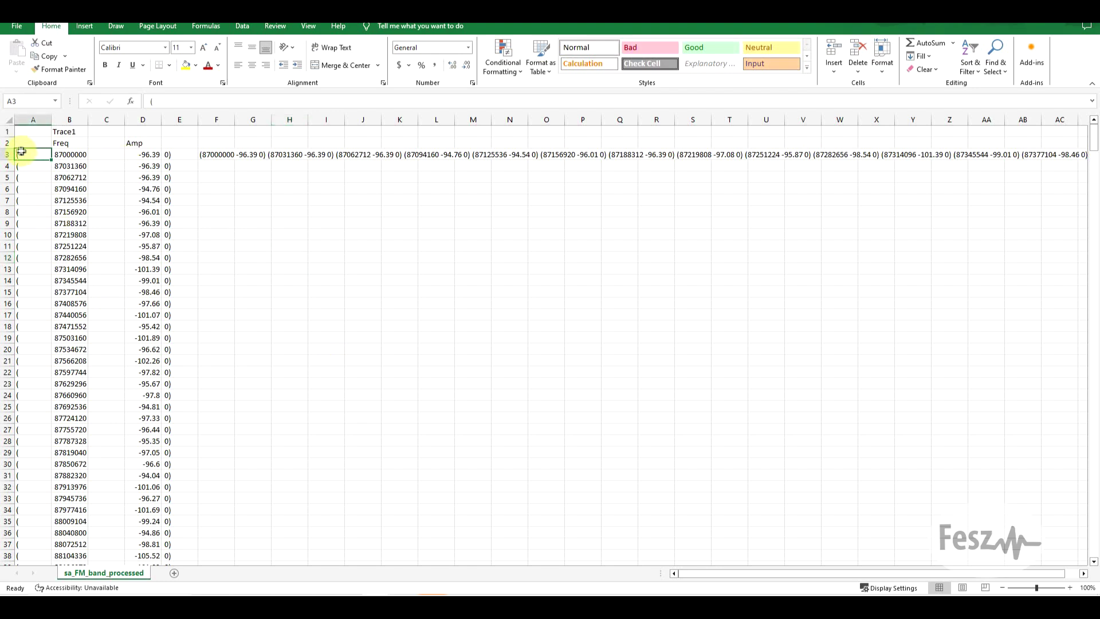
left_click(101, 154)
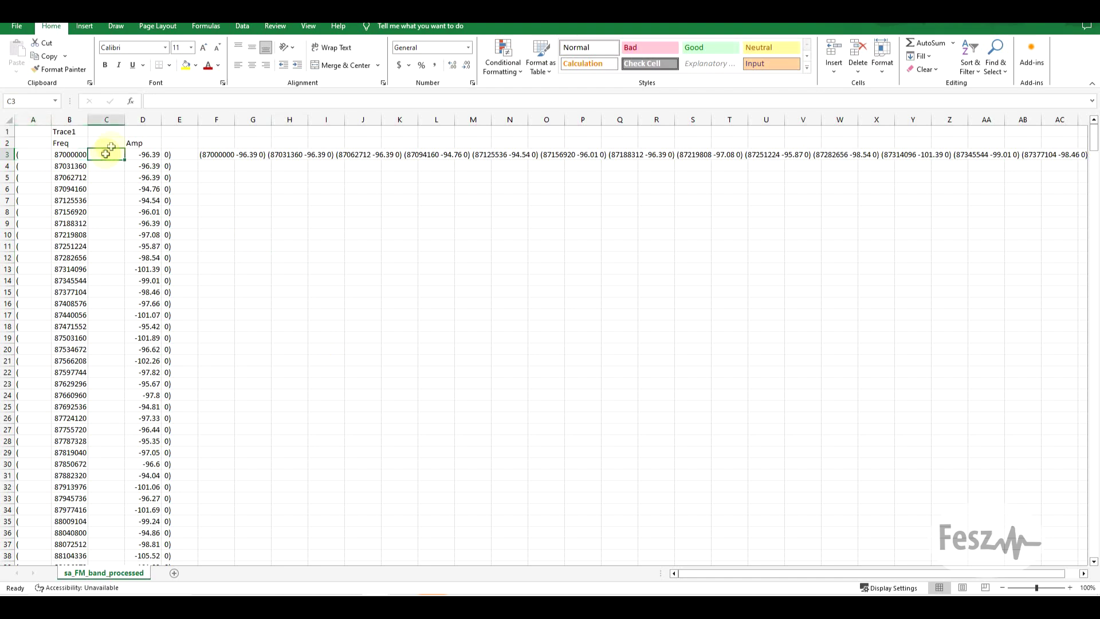
left_click(155, 101)
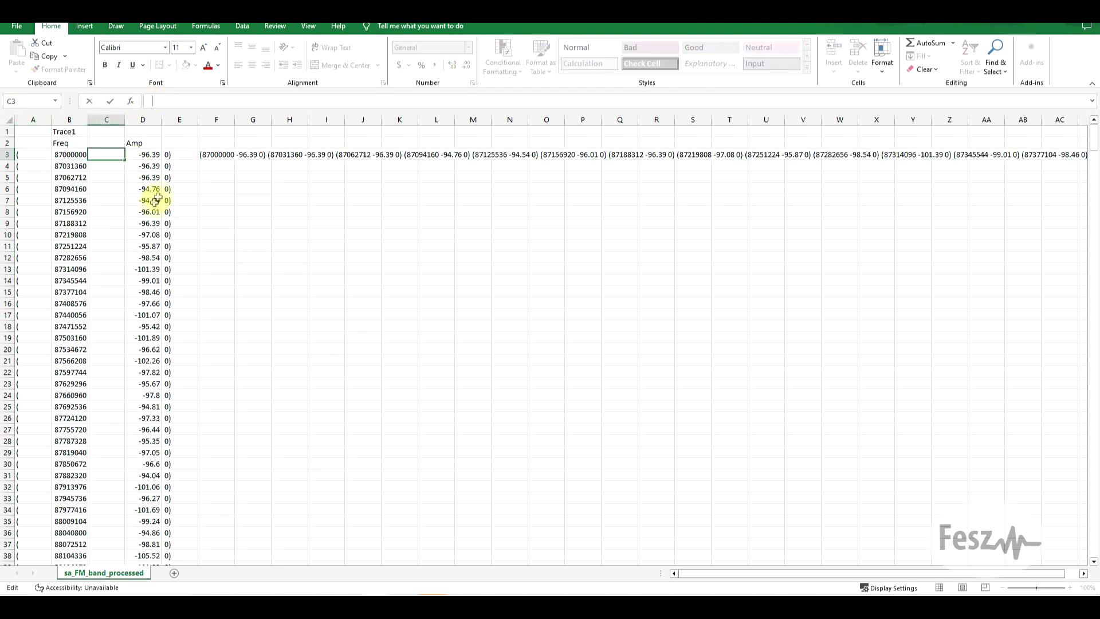
left_click(150, 157)
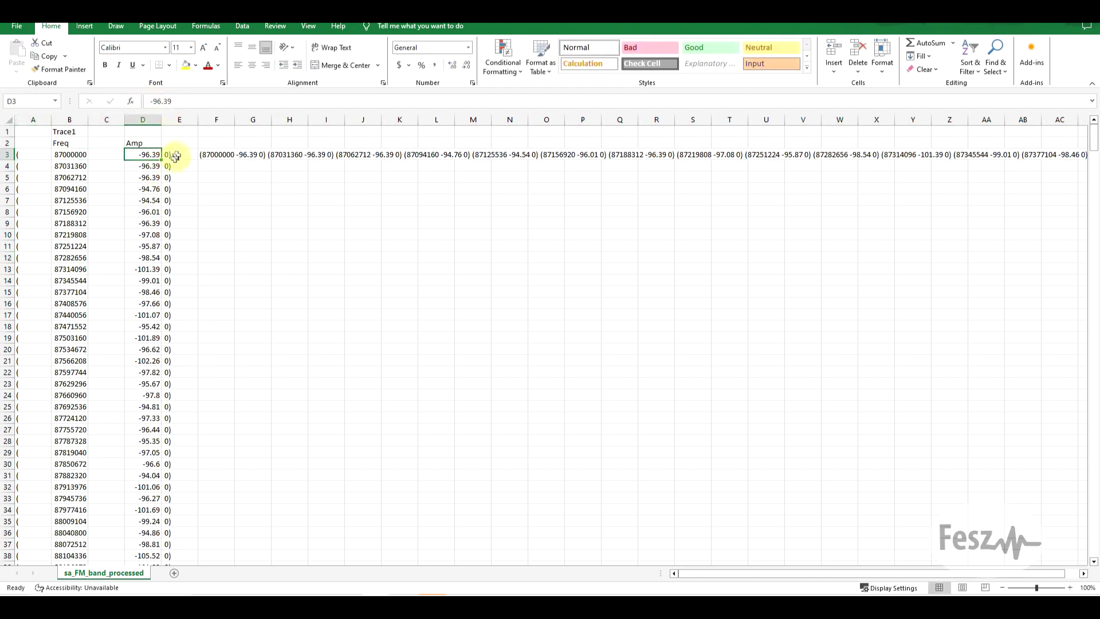
left_click(169, 155)
left_click(150, 101)
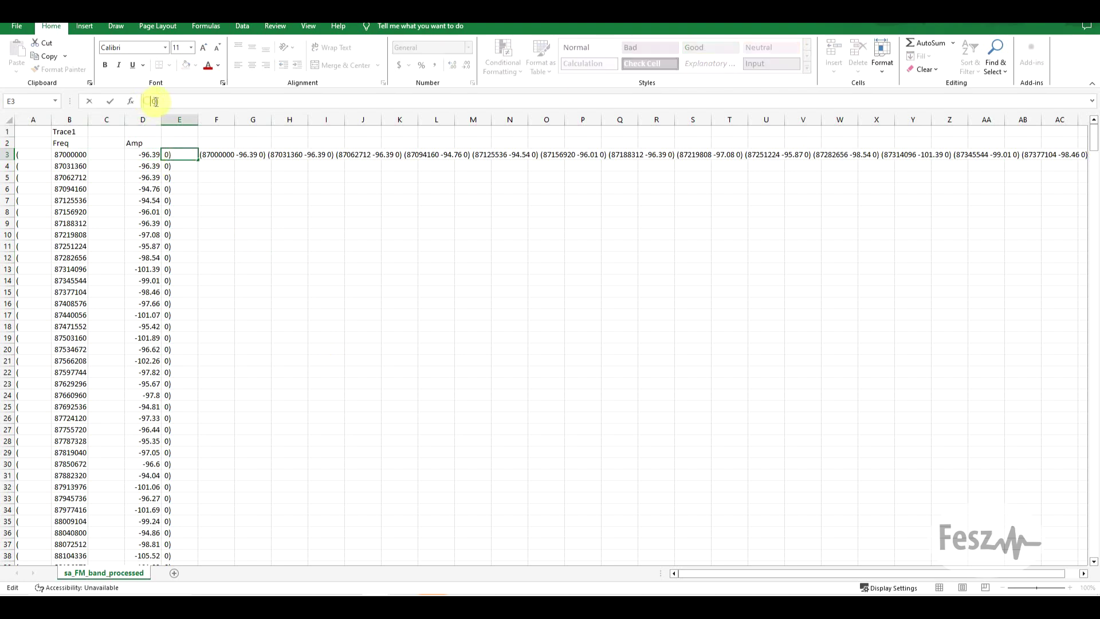
left_click(207, 220)
left_click(39, 153)
left_click_drag(38, 153, 186, 430)
left_click(252, 383)
Step: Check the CONCAT(A3:E603) formula in cell F3 and copy the cell with the combined FREQ table string
left_click(214, 154)
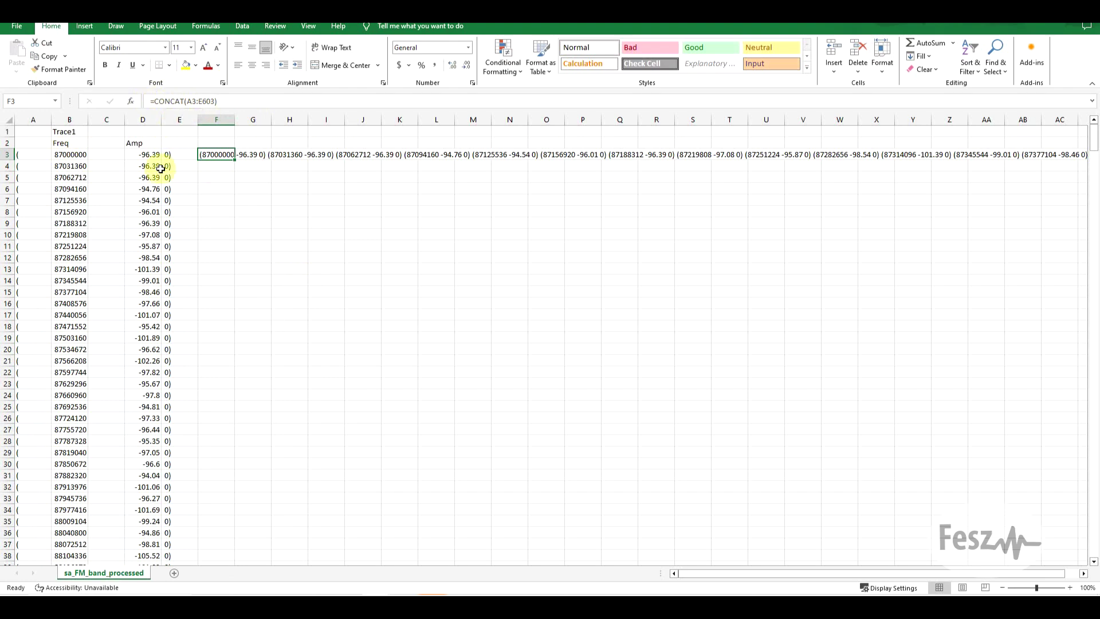
left_click(227, 180)
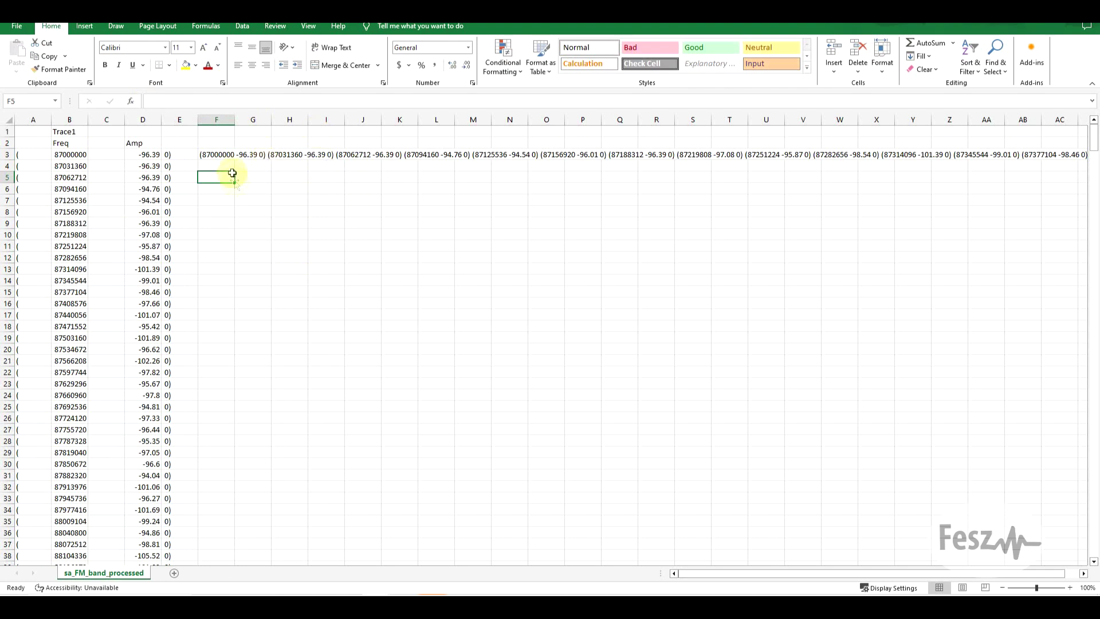
left_click(216, 156)
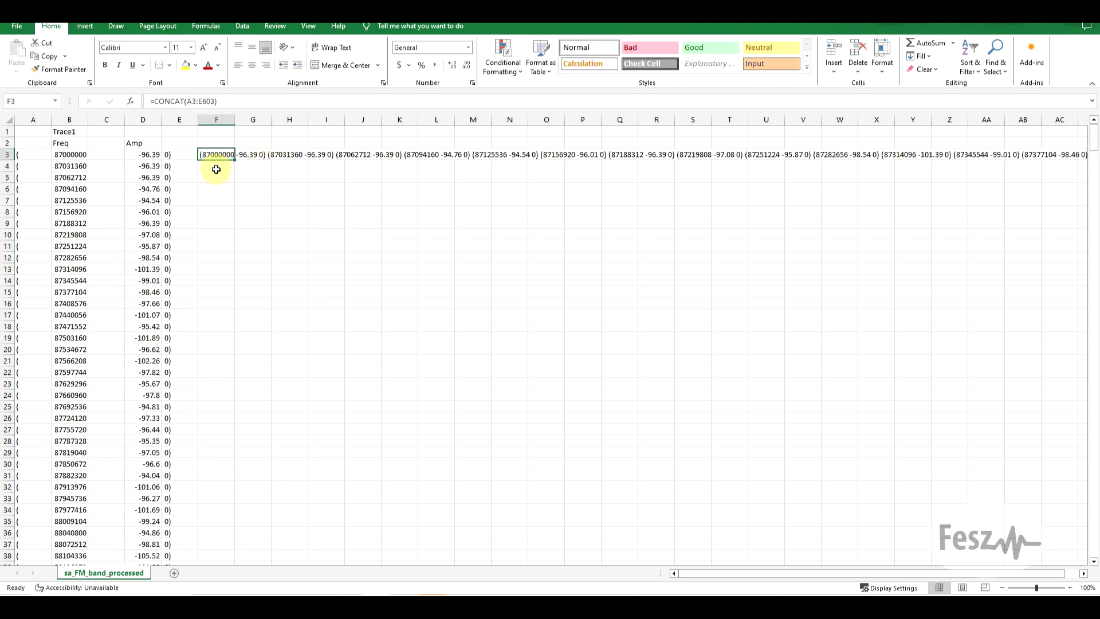
key("ctrl+c")
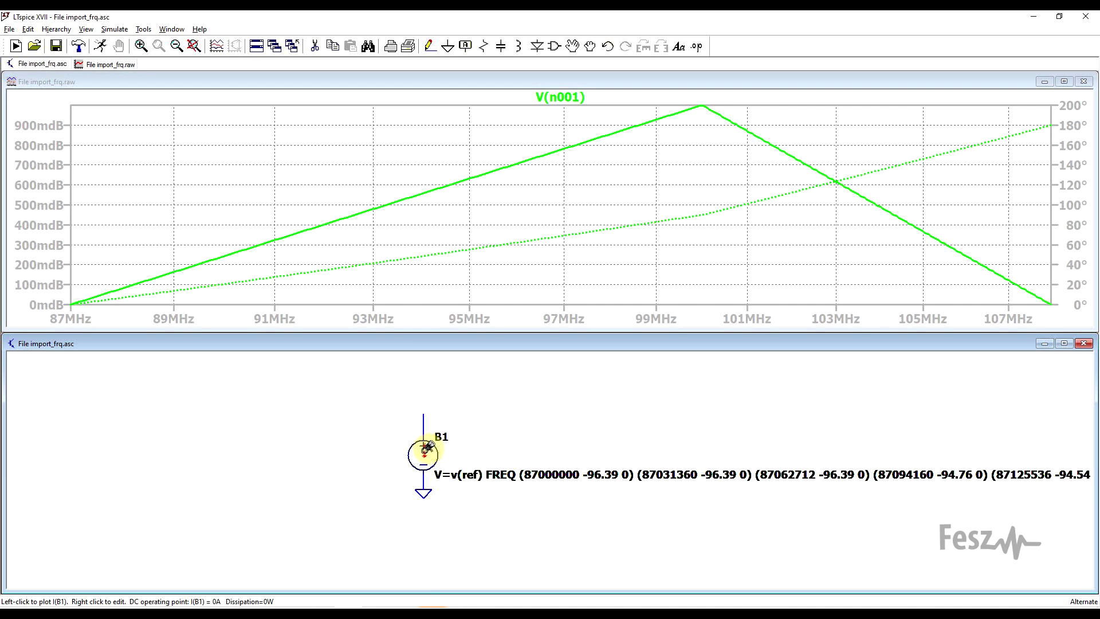
Step: In LTspice, view the full FREQ expression of behavioral source B1 and close it without changes
right_click(519, 476)
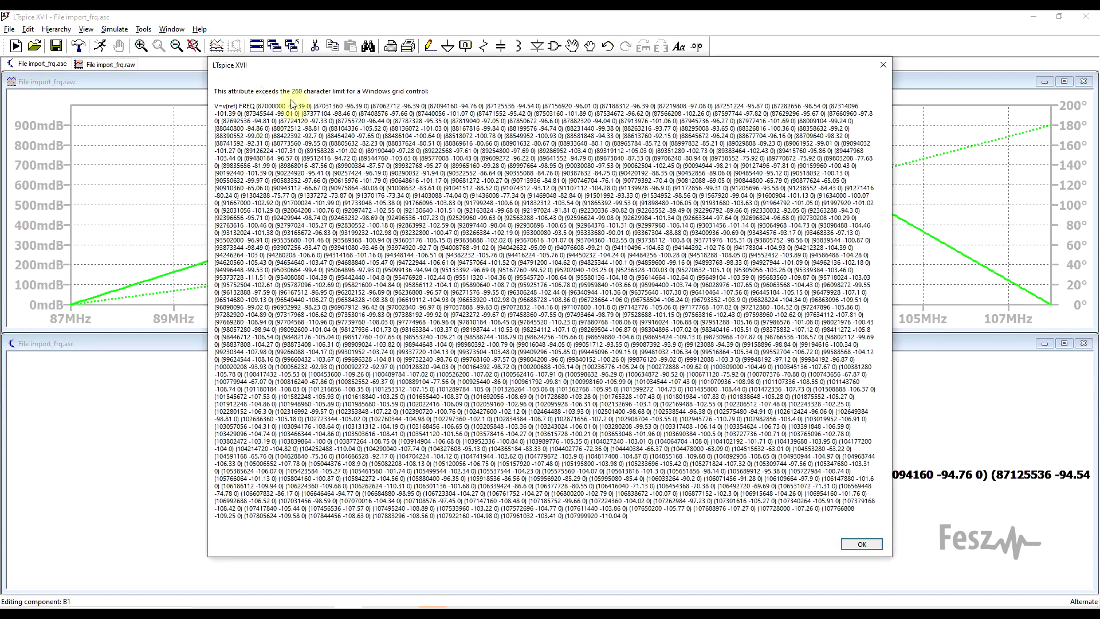
key("Return")
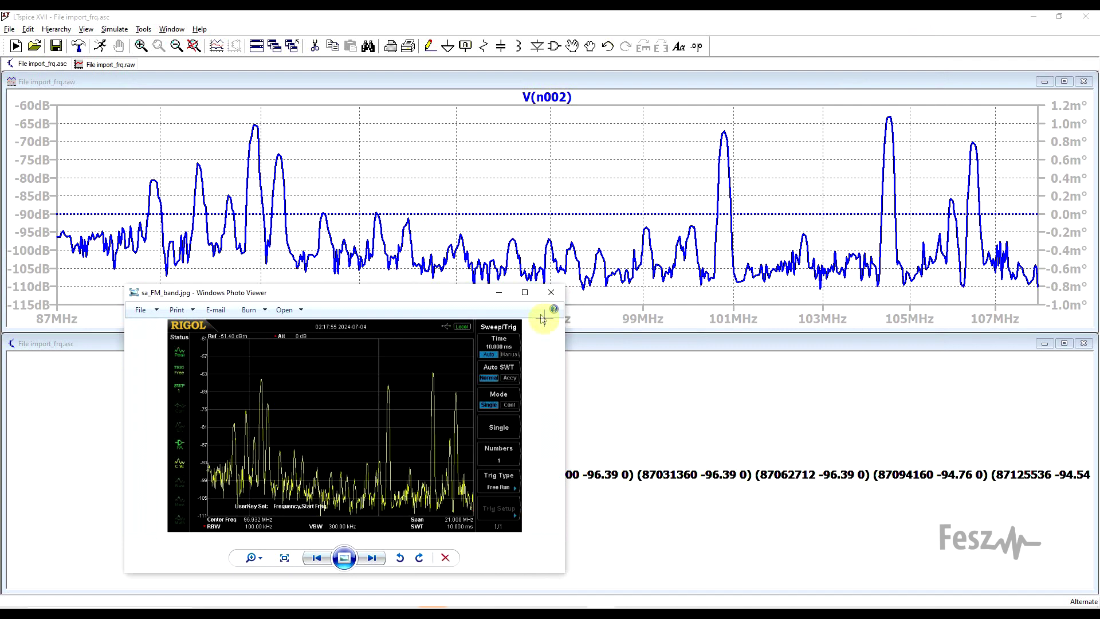
Step: Close the sa_FM_band.jpg picture and inspect how far B1's FREQ expression extends across the schematic
left_click(551, 293)
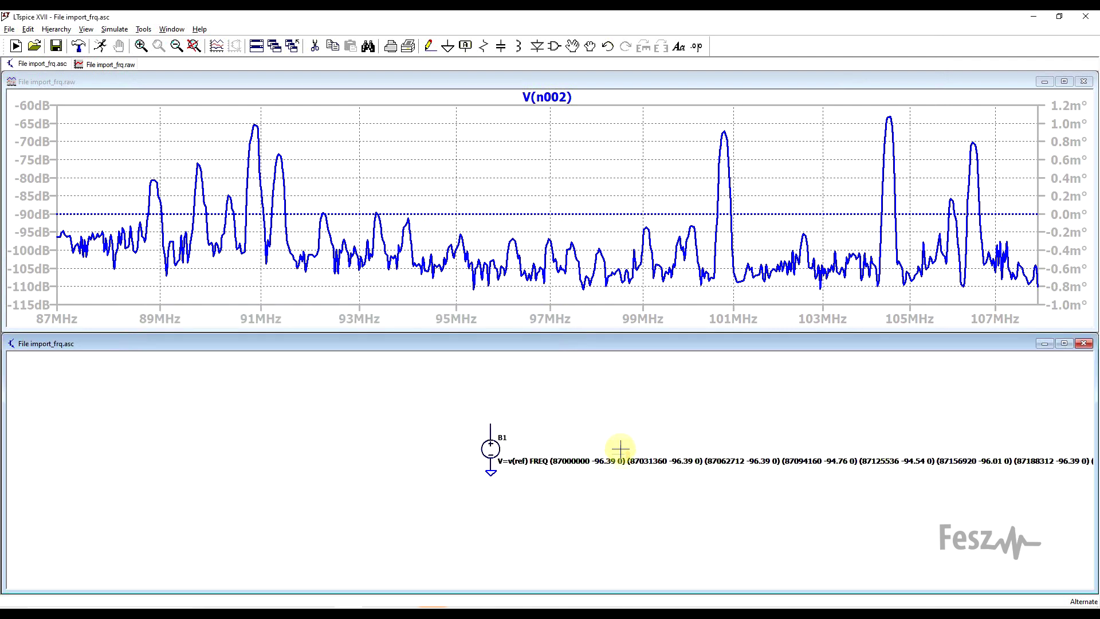
scroll(620, 450, "down", 5)
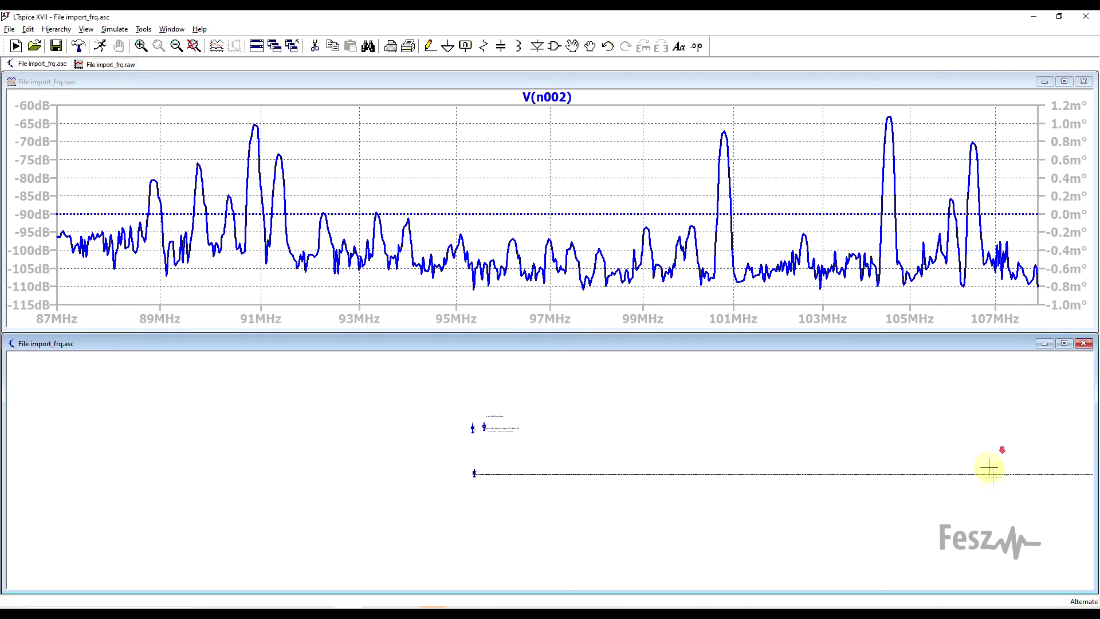
scroll(481, 473, "up", 1)
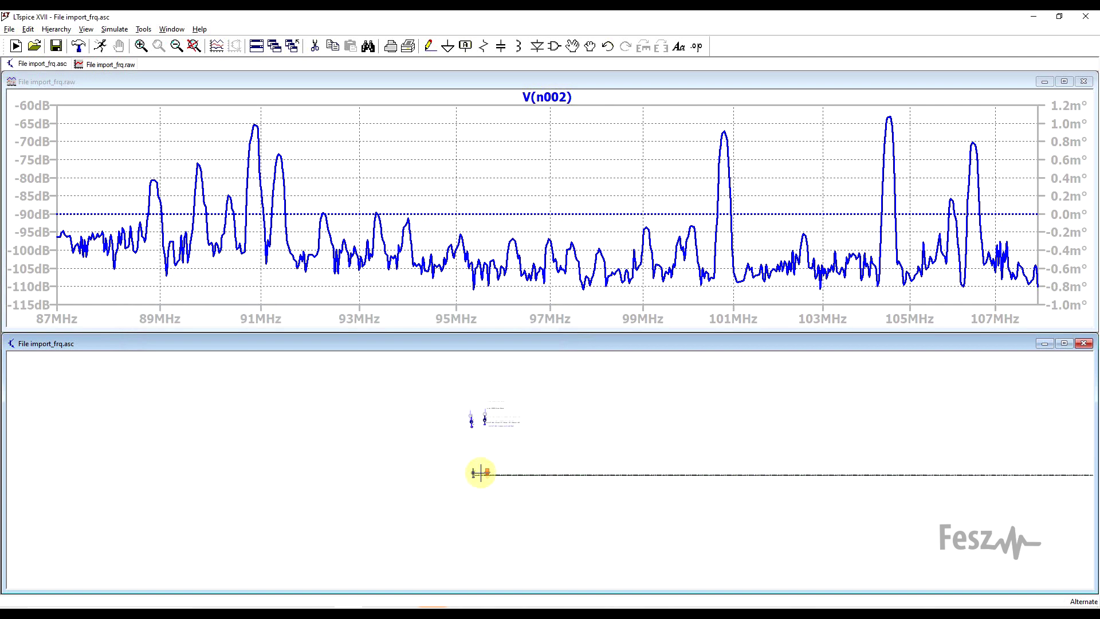
scroll(481, 473, "up", 2)
scroll(535, 471, "up", 2)
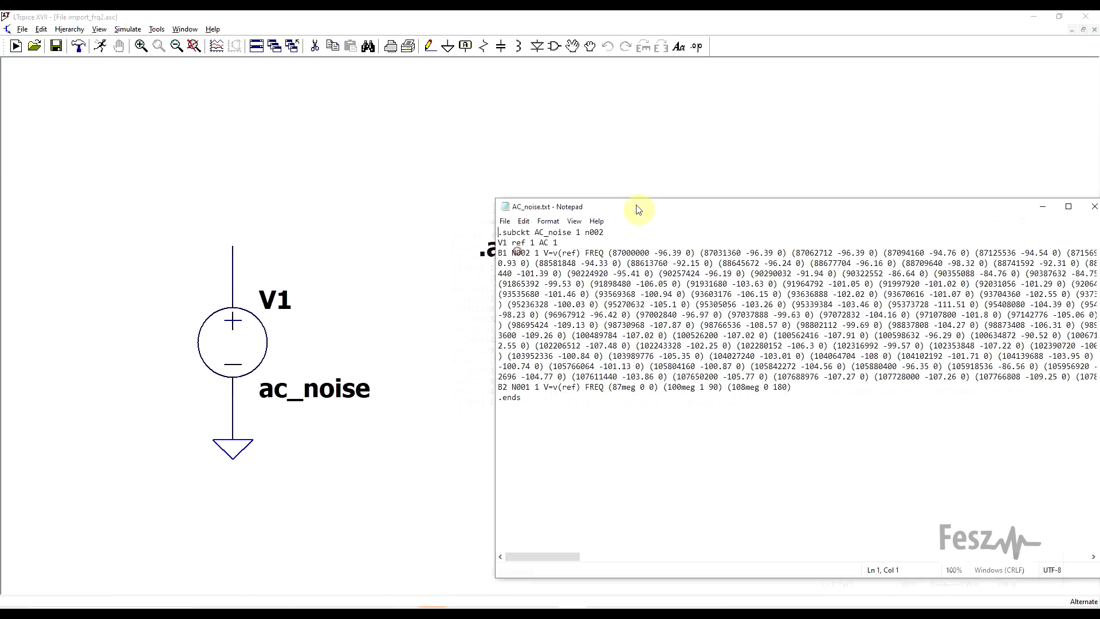
Step: Review the .subckt AC_noise line and the V1, B1 and B2 definitions in AC_noise.txt, and return to the File import_frq2 schematic
left_click_drag(638, 209, 505, 233)
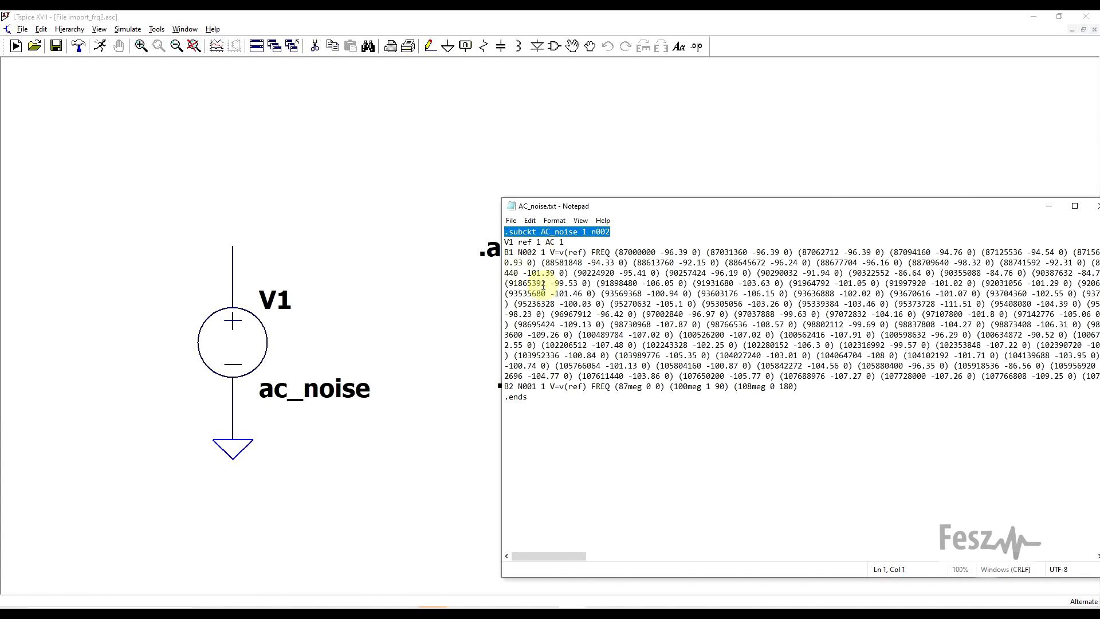
left_click_drag(506, 241, 806, 389)
left_click(727, 471)
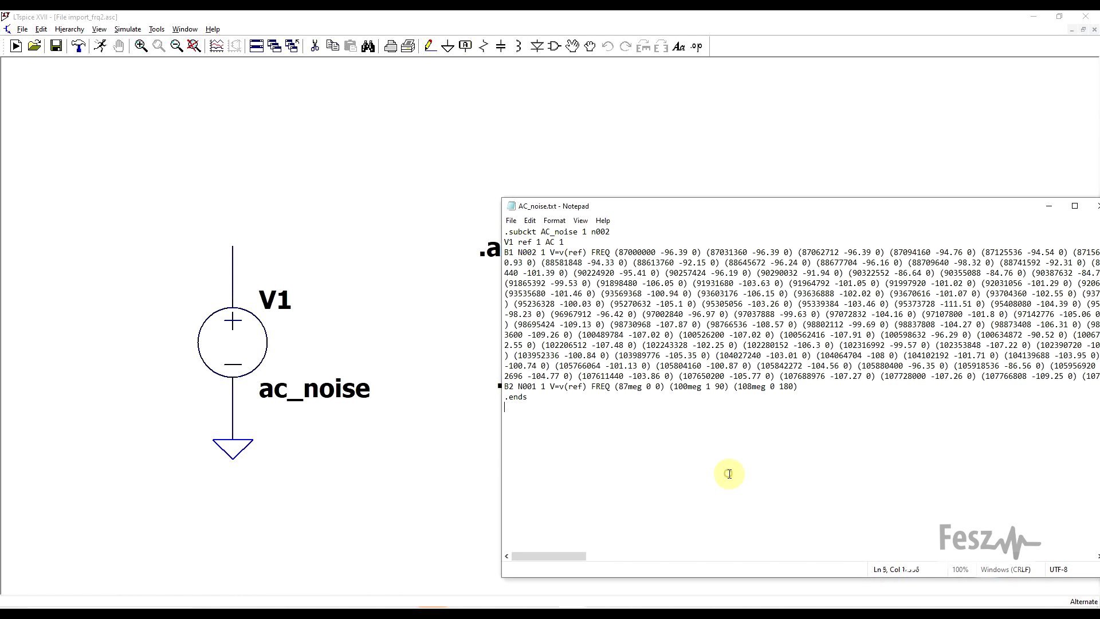
left_click(414, 511)
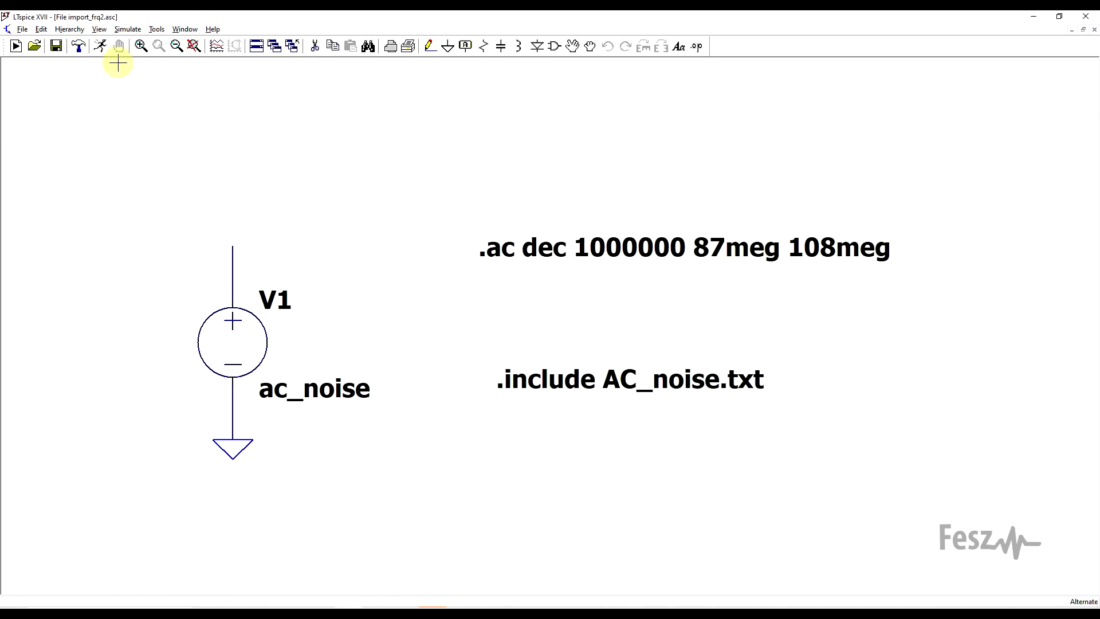
Step: Run the AC analysis from 87 to 108 MHz, check V1's prefix and ac_noise value, and plot the voltage at its output
left_click(102, 47)
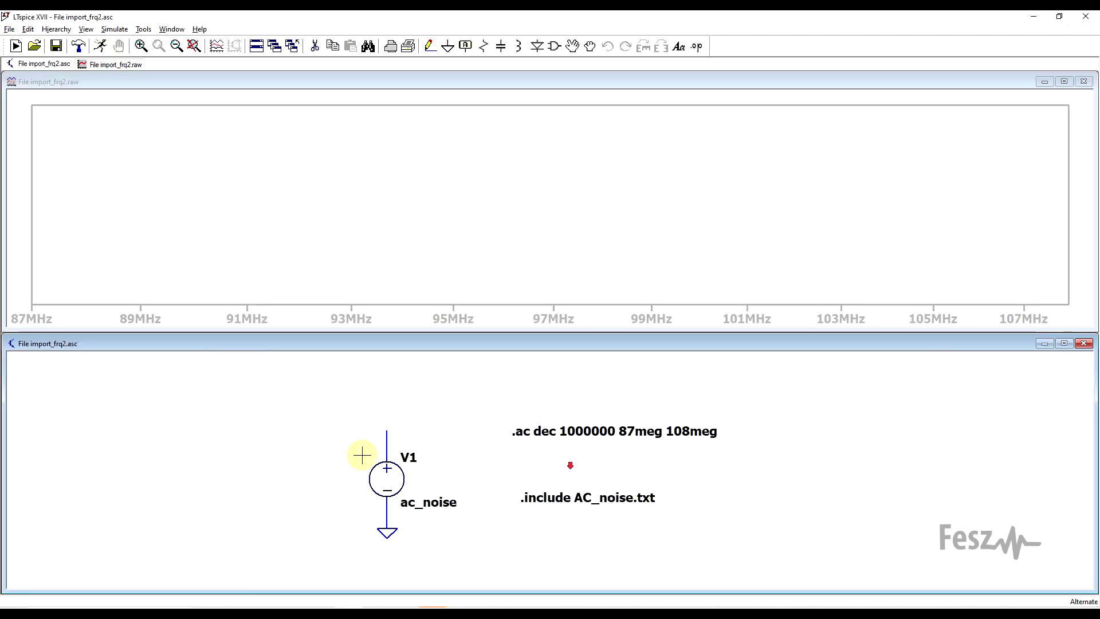
right_click(401, 481)
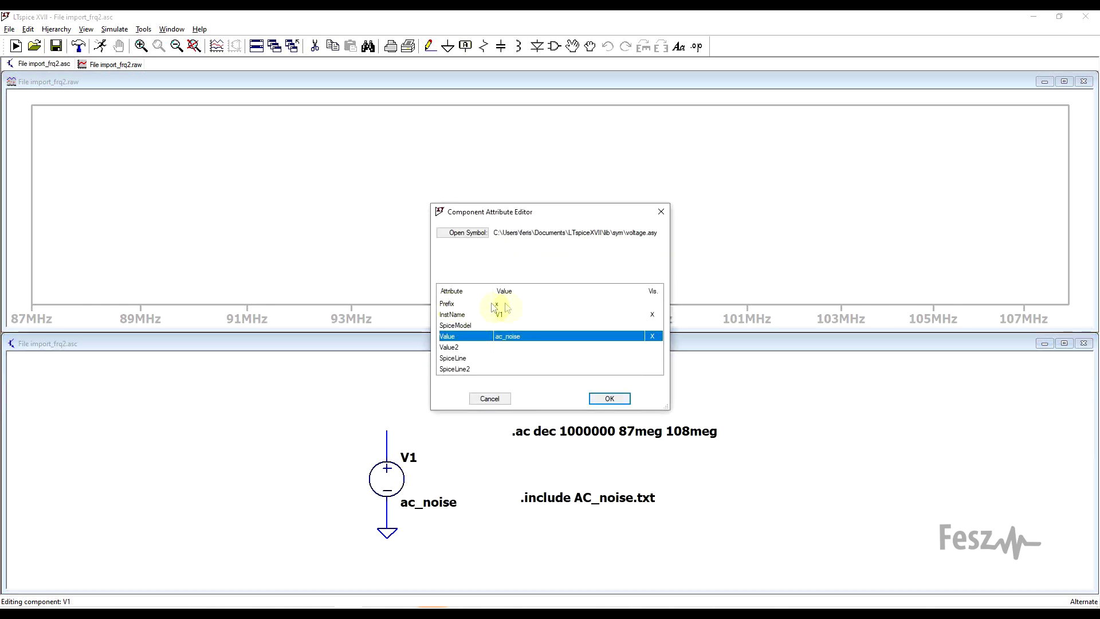
left_click(662, 211)
left_click(387, 436)
scroll(450, 467, "down", 2)
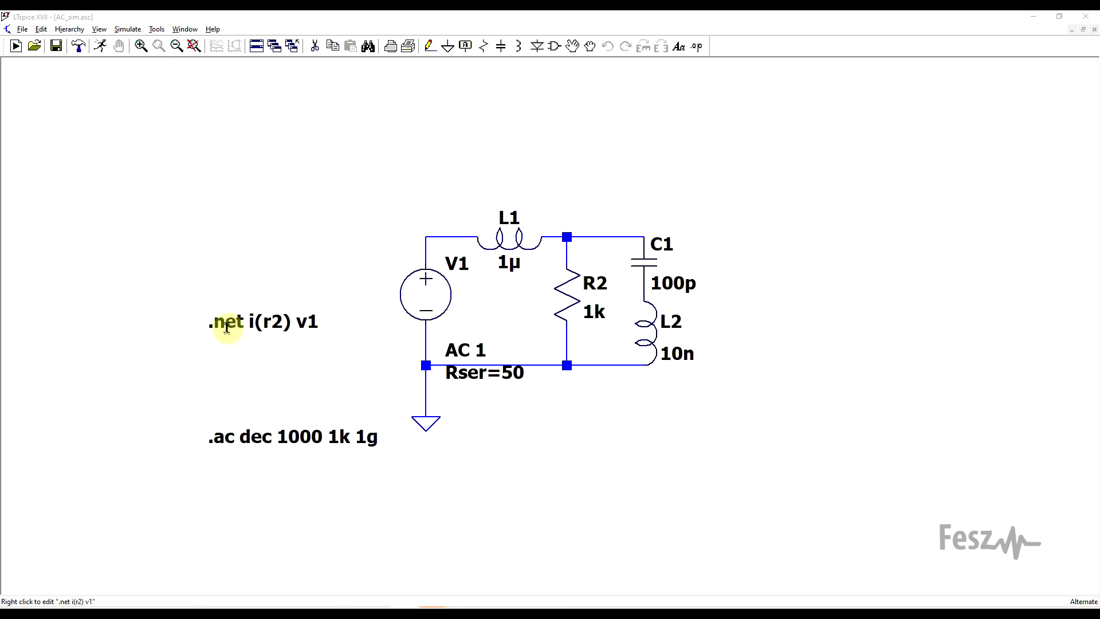
Step: Run the AC_sim analysis from 1 kHz to 1 GHz and plot the current through inductor L1
left_click(100, 46)
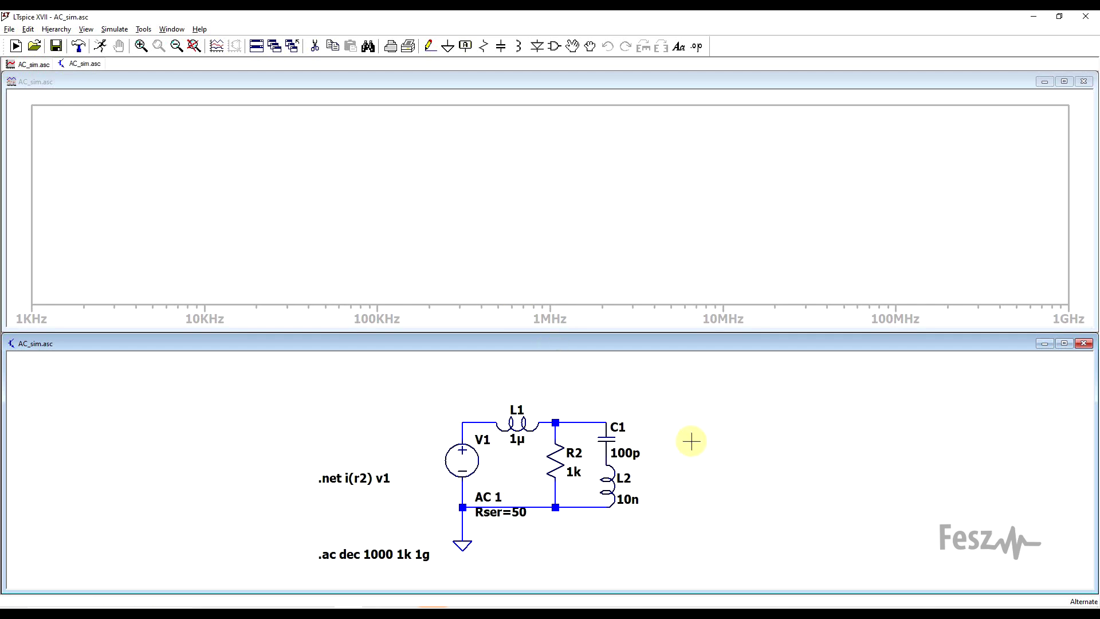
left_click(514, 423)
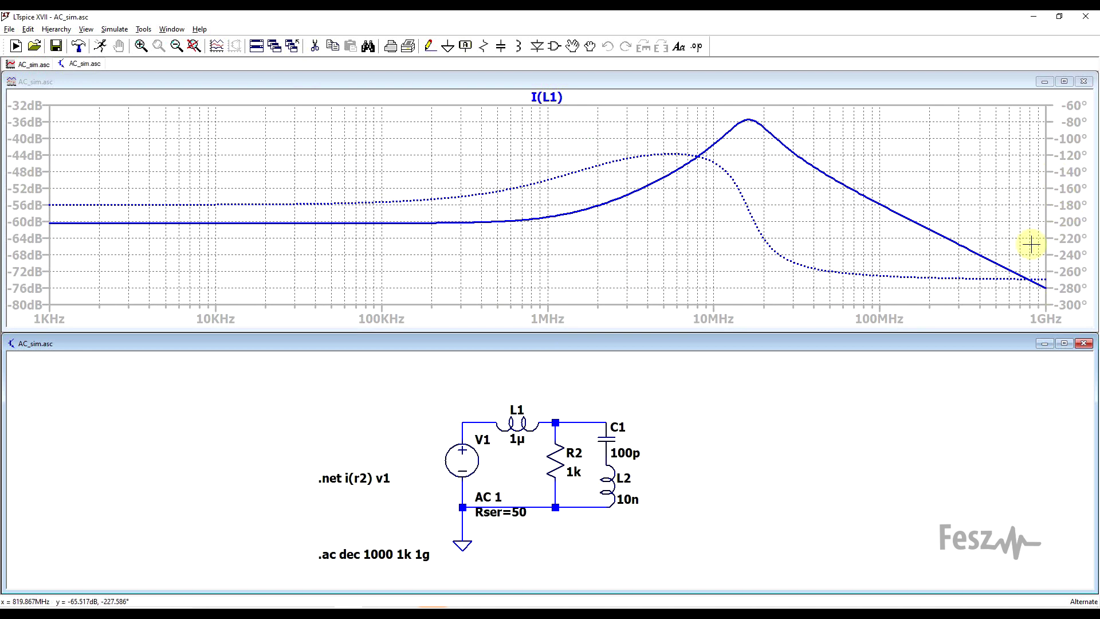
Step: Turn off Unravel Branch Wrap for the phase axis of the I(L1) plot
right_click(1063, 196)
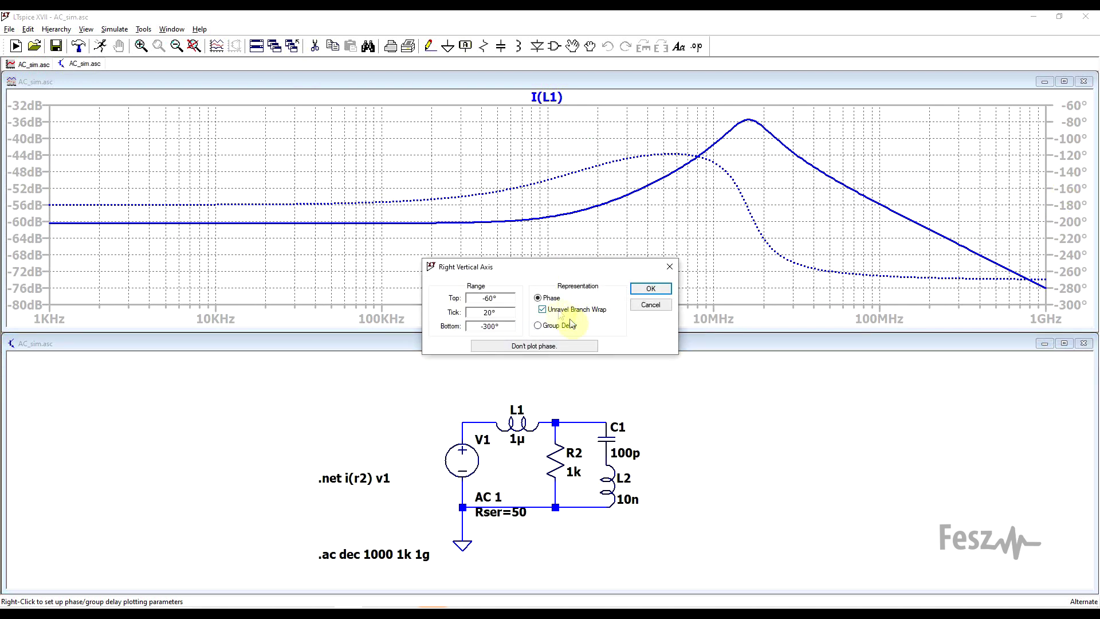
left_click(542, 309)
left_click(649, 288)
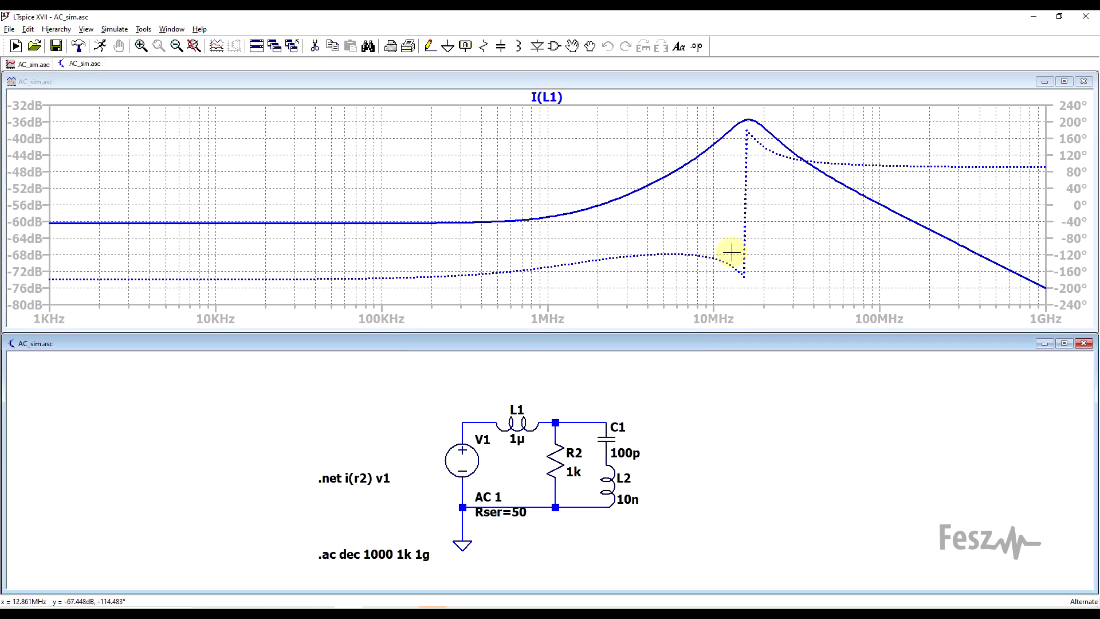
Step: Change the phase axis of the I(L1) plot to show group delay
right_click(1073, 216)
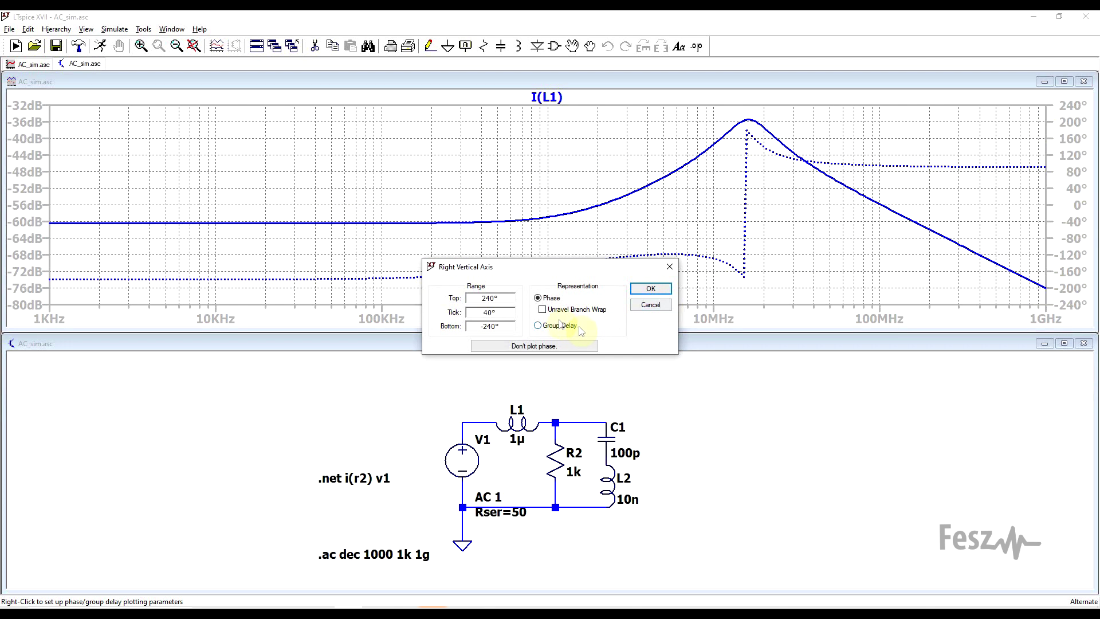
left_click(538, 326)
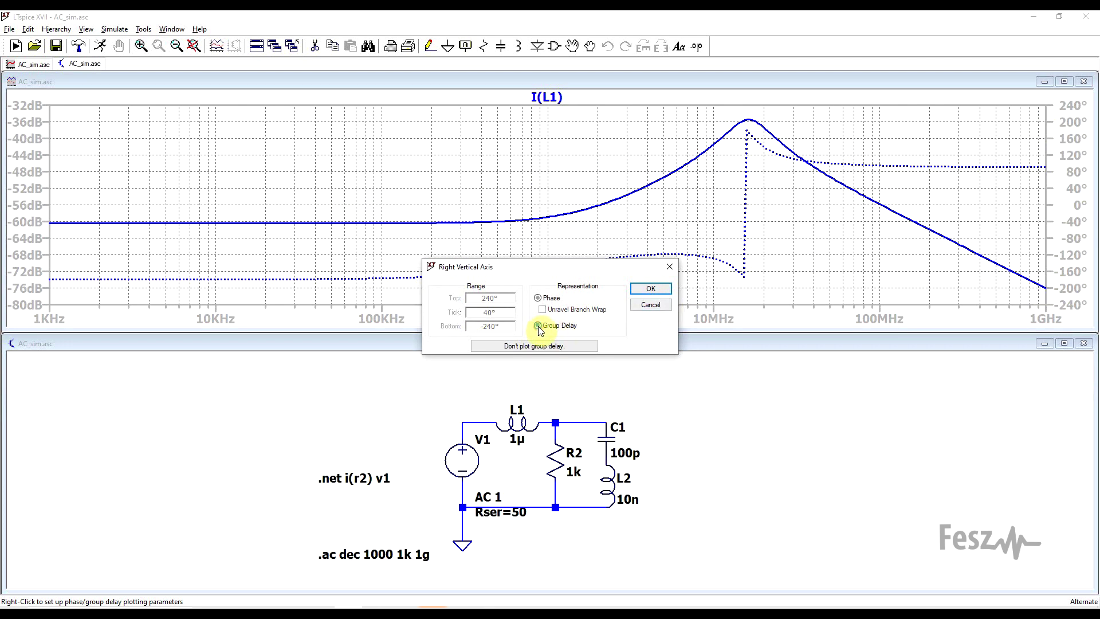
left_click(651, 288)
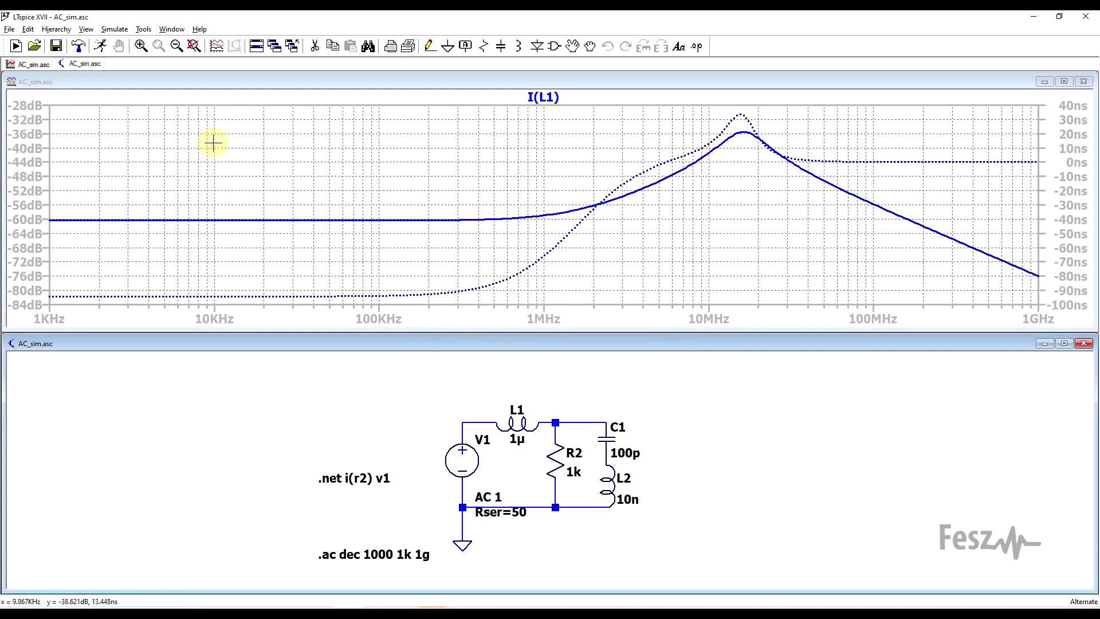
Step: Try the Logarithmic and Linear magnitude scales for I(L1), and set the plot's representation to Cartesian
right_click(34, 234)
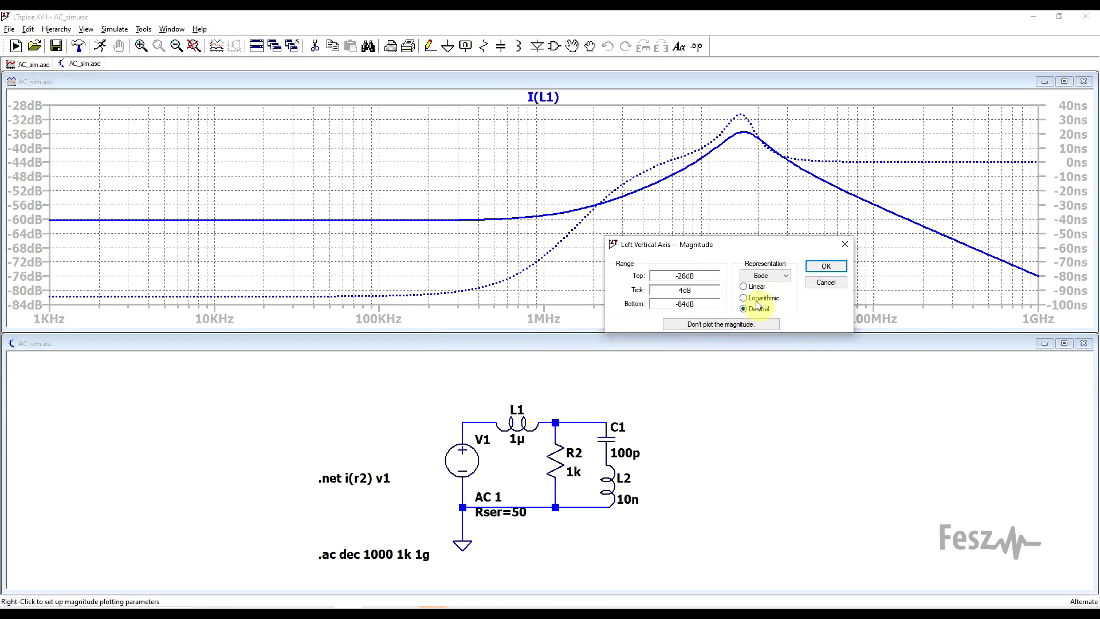
left_click(759, 299)
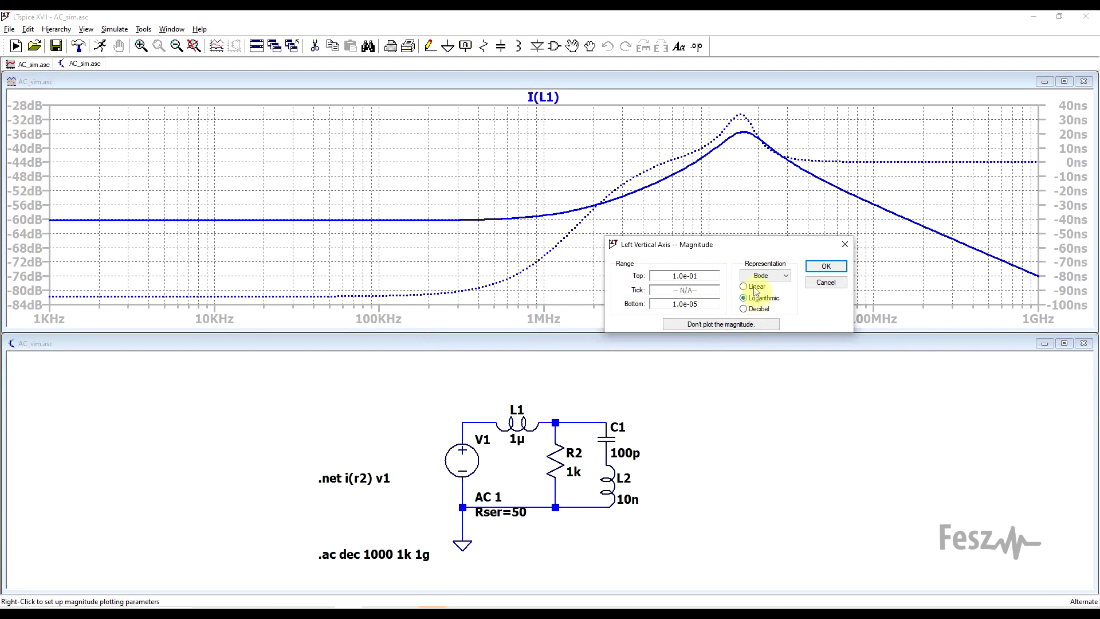
left_click(756, 288)
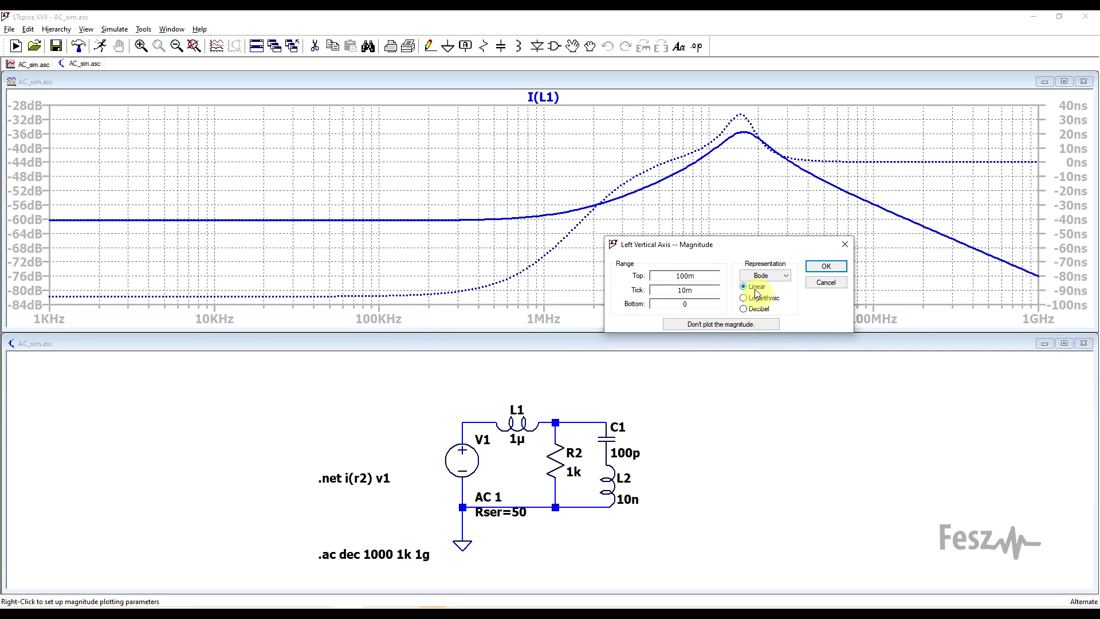
left_click(785, 276)
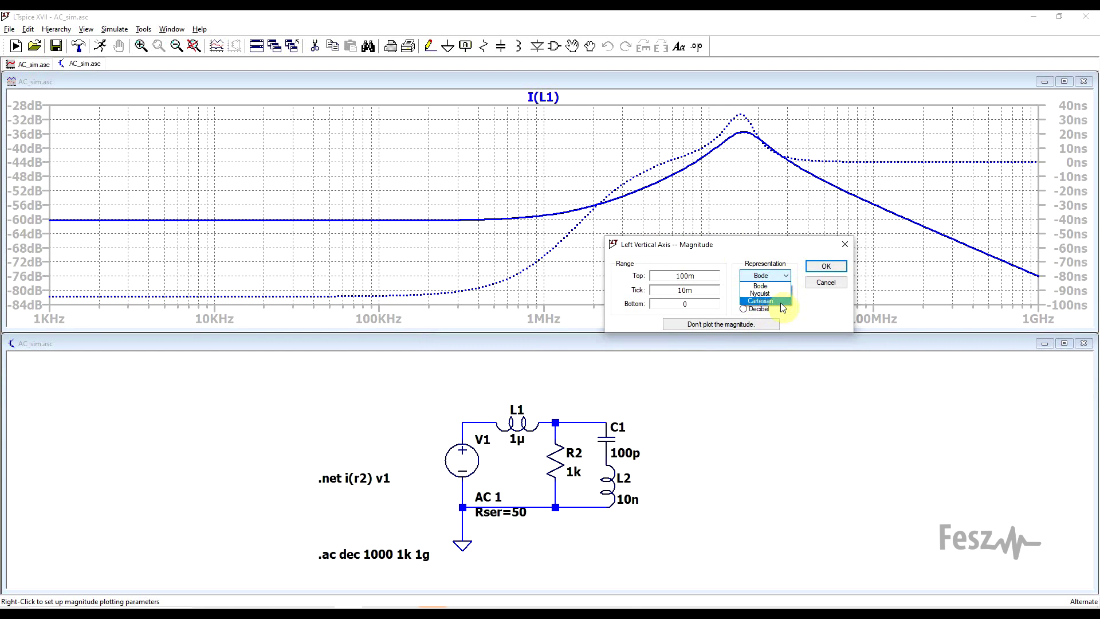
left_click(768, 300)
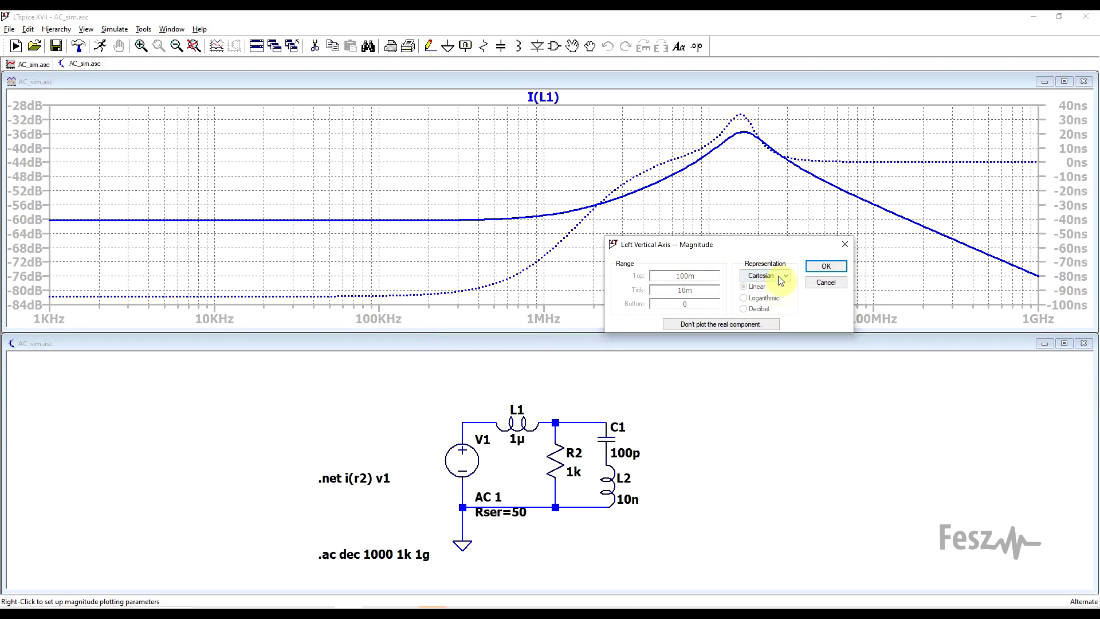
left_click(822, 268)
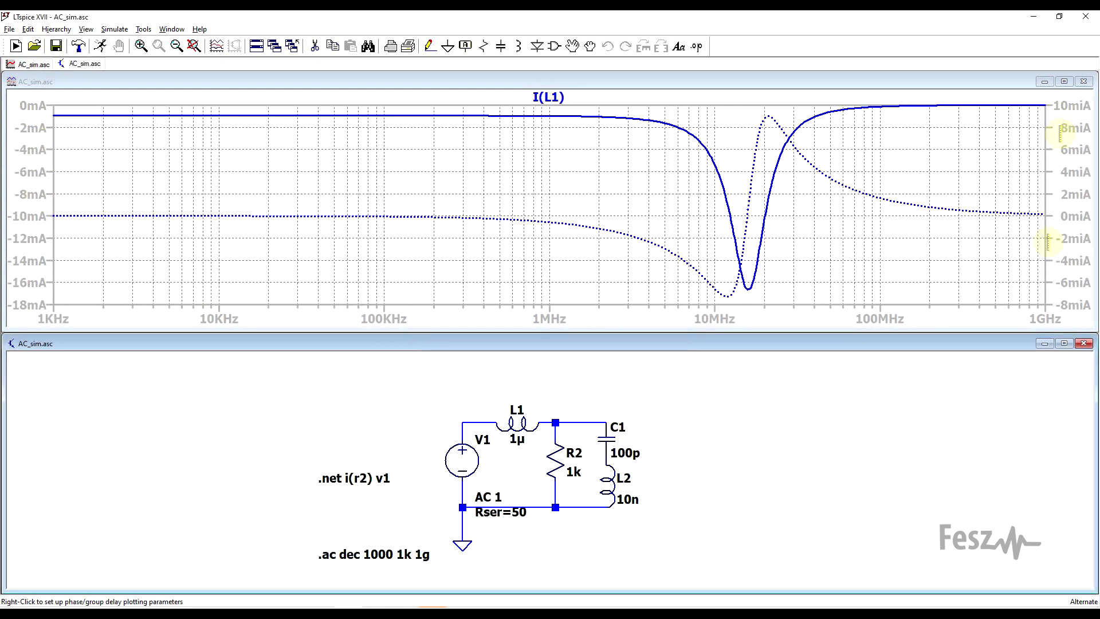
Step: Replace the I(L1) trace with a plot of the input impedance Zin(v1)
right_click(483, 183)
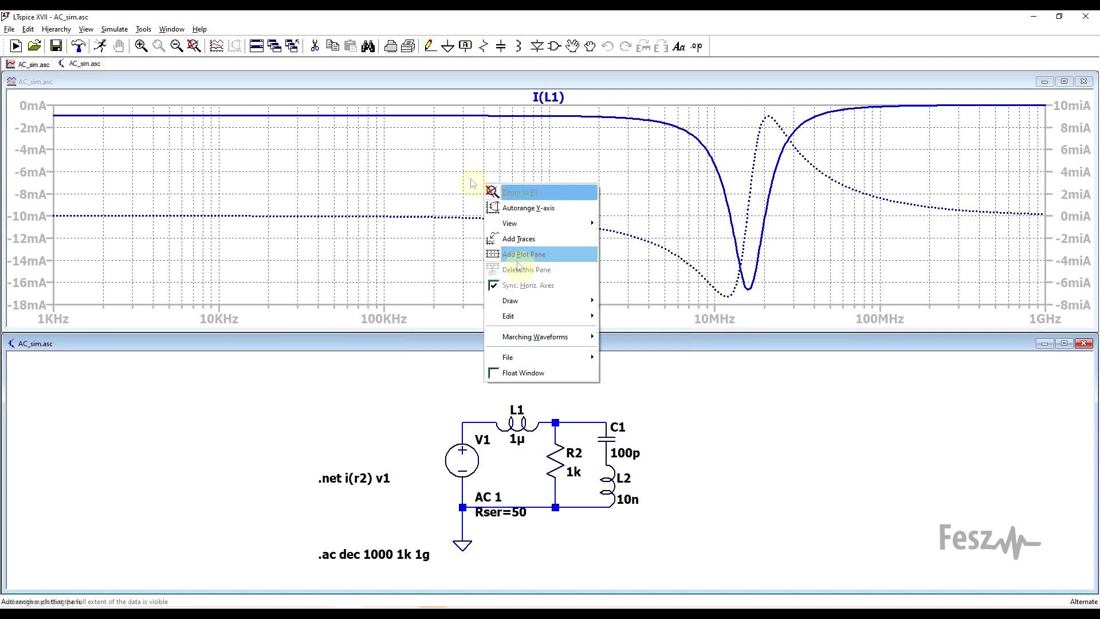
left_click(523, 239)
left_click(475, 340)
left_click(651, 226)
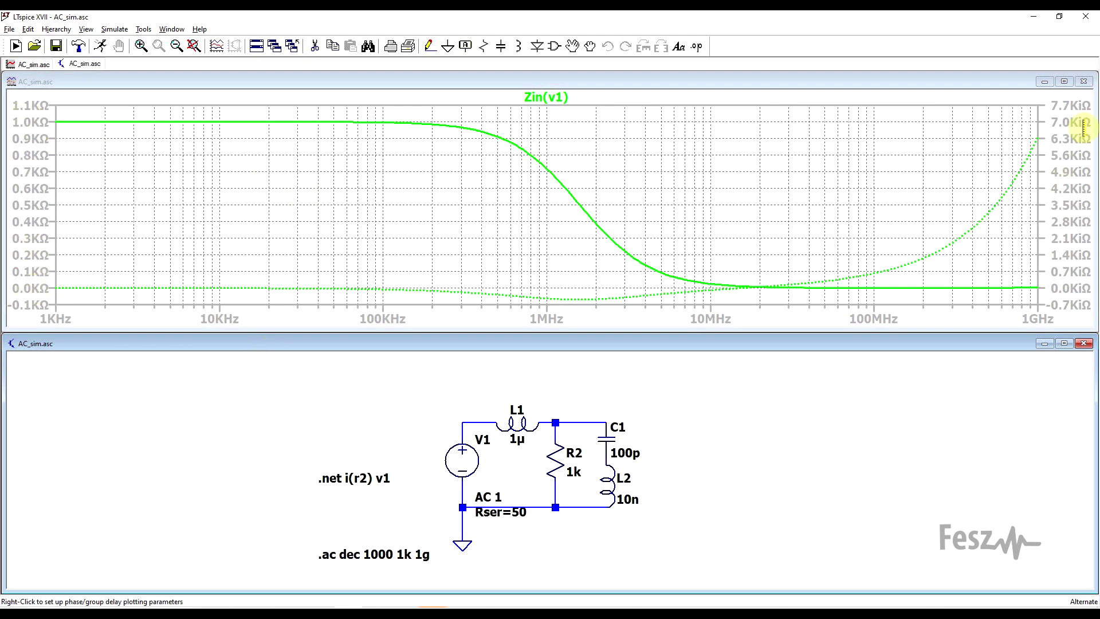
left_click(552, 95)
left_click_drag(545, 148, 663, 208)
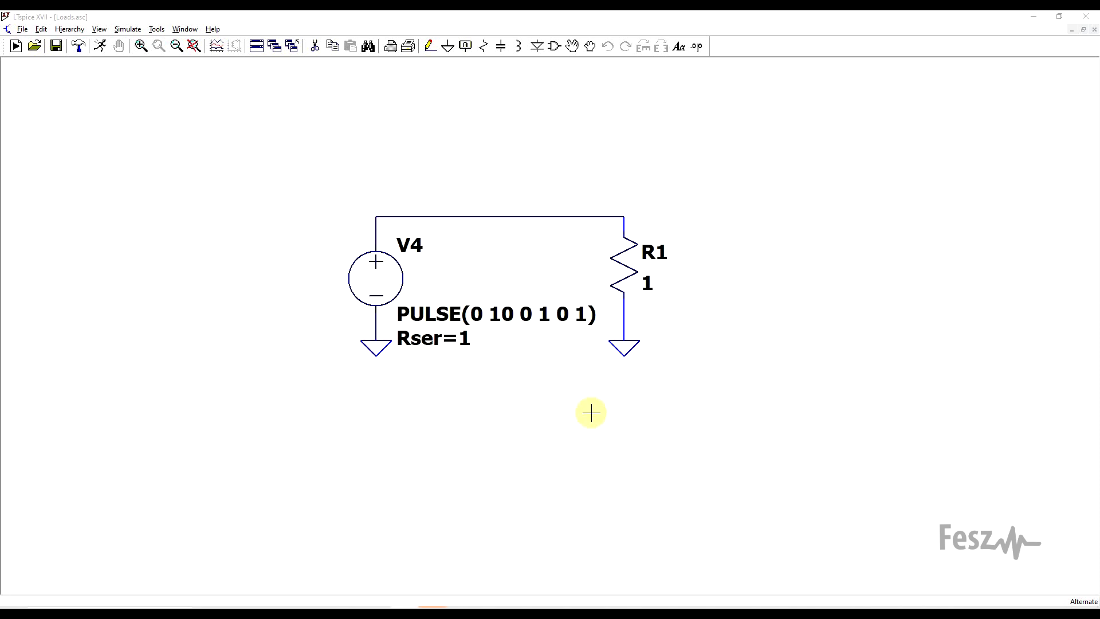
Step: Review the PULSE parameters and the series resistance of source V4
right_click(378, 277)
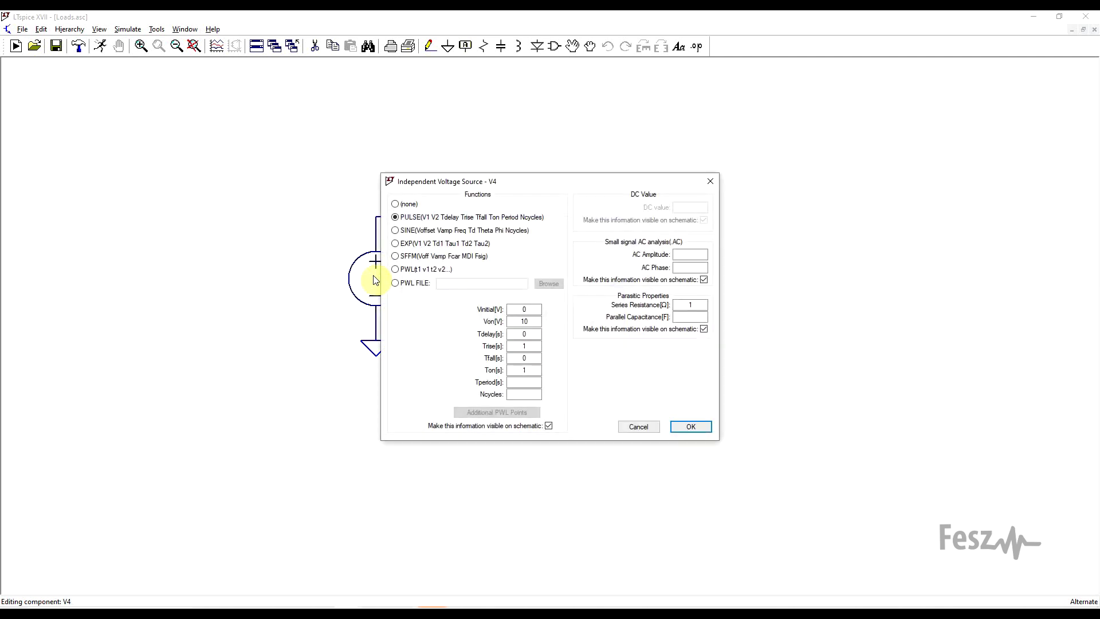
left_click_drag(424, 180, 570, 170)
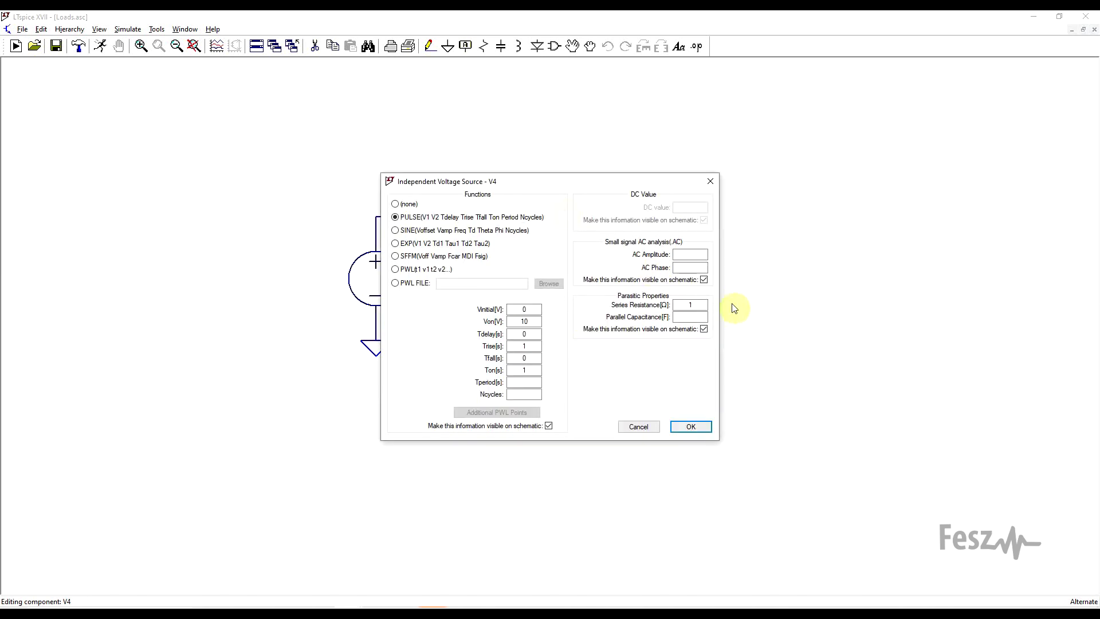
double_click(690, 305)
key("BackSpace")
type("1")
left_click(710, 181)
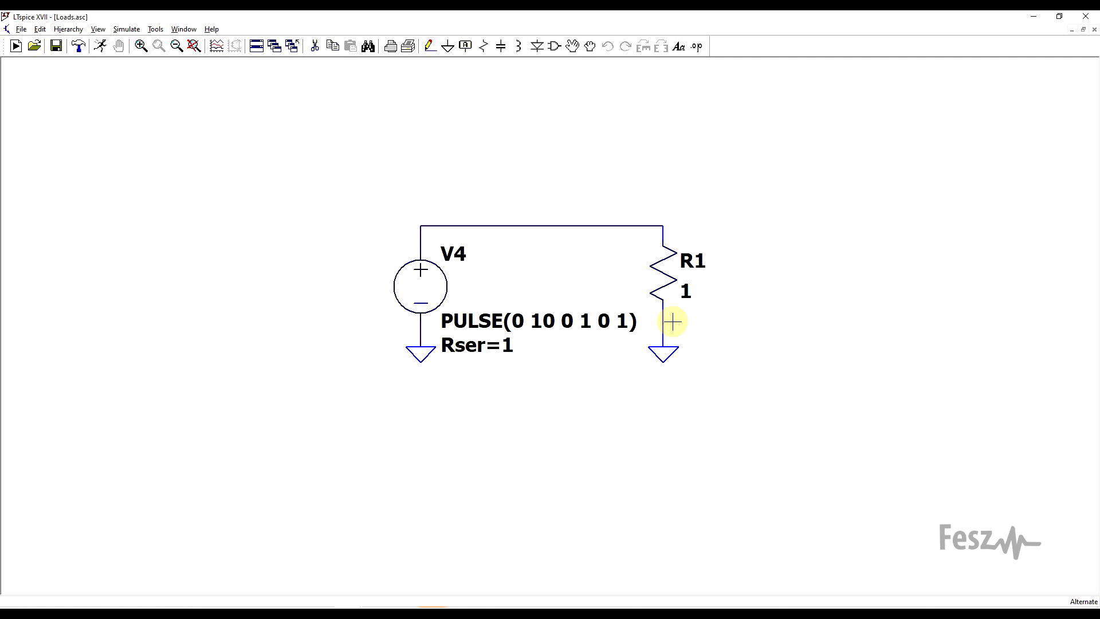
Step: Run the simulation of the V4 circuit and plot the voltage across and the current through R1
key("ctrl+r")
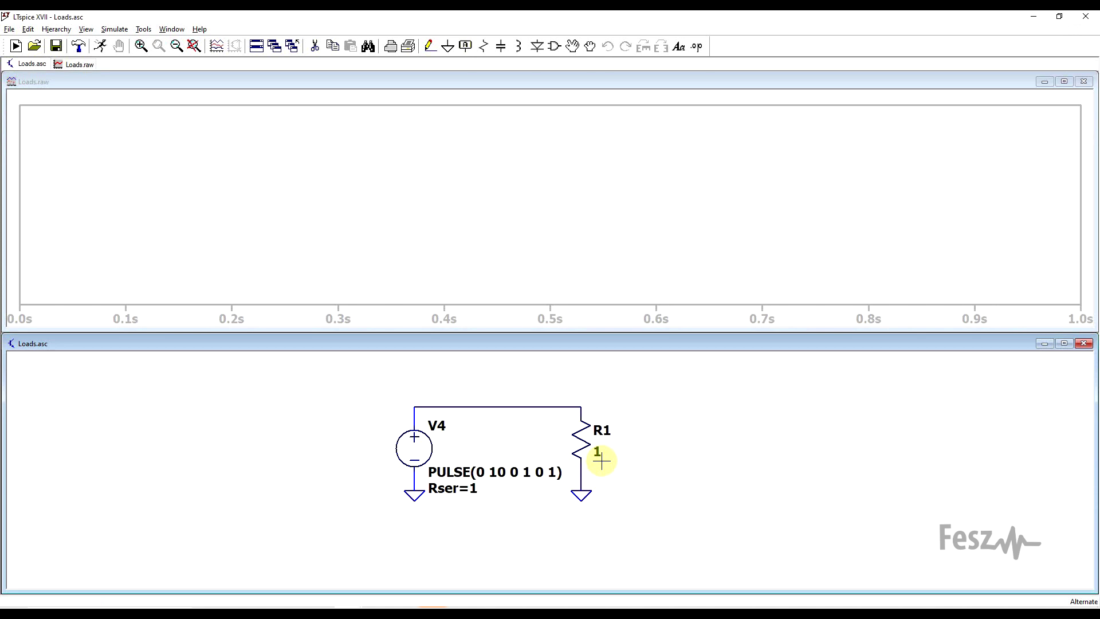
left_click(543, 406)
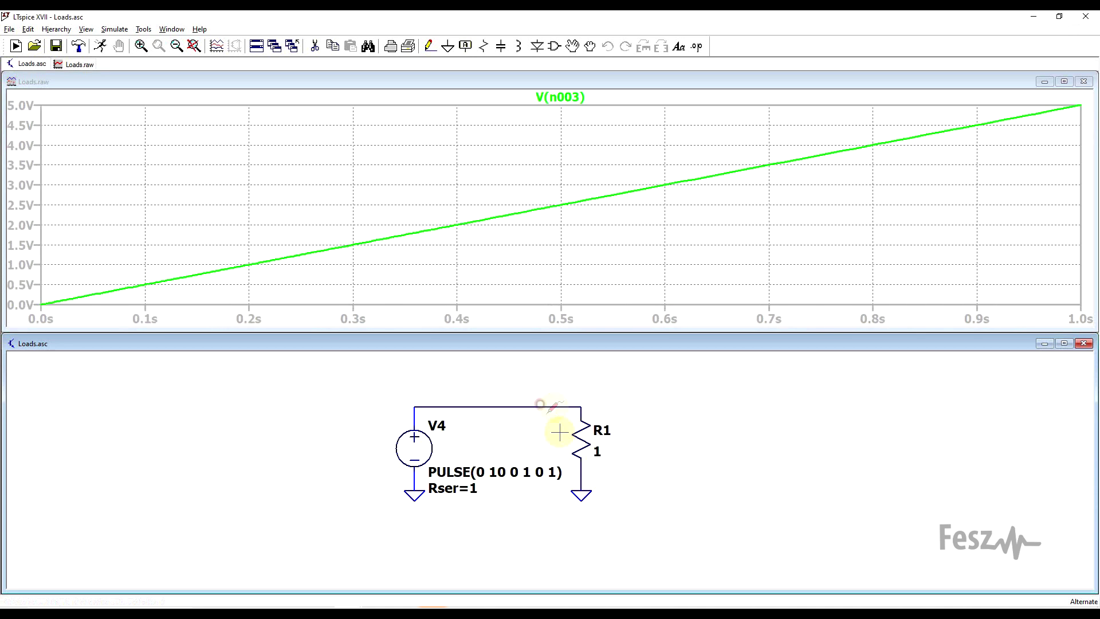
left_click(585, 445)
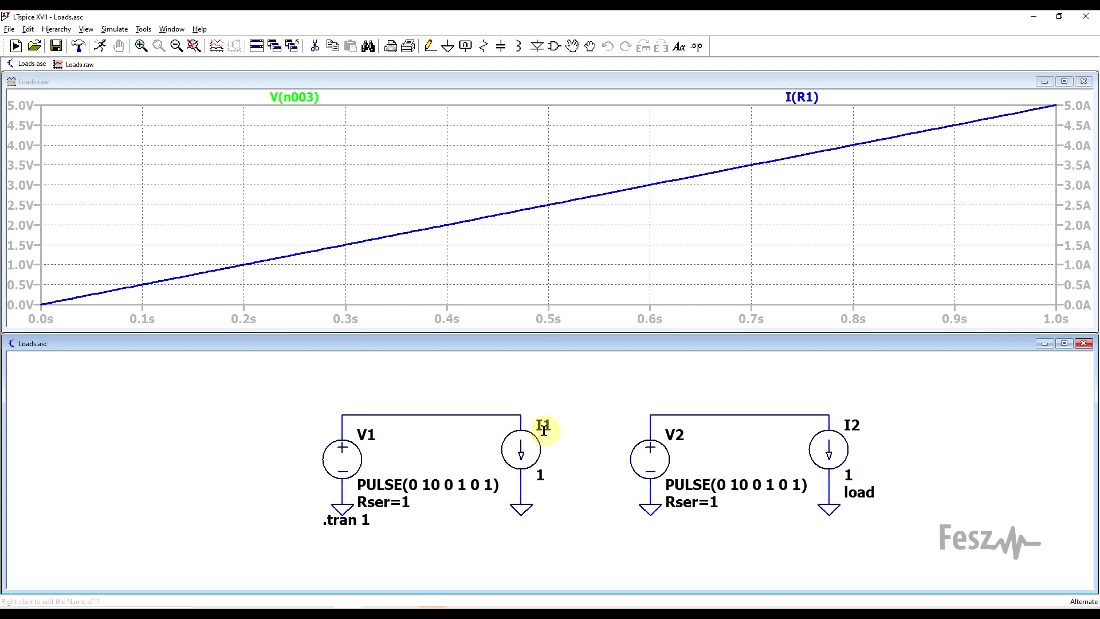
Step: Plot the voltages across I1 and I2 and the current through I2, checking I2's active load setting
left_click(522, 409)
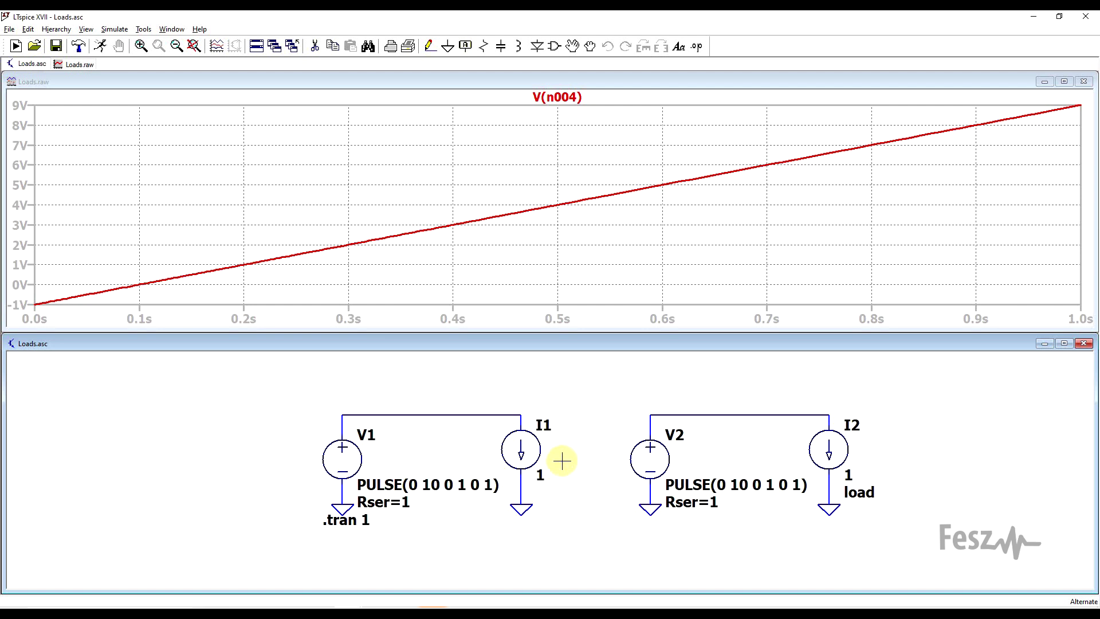
right_click(829, 449)
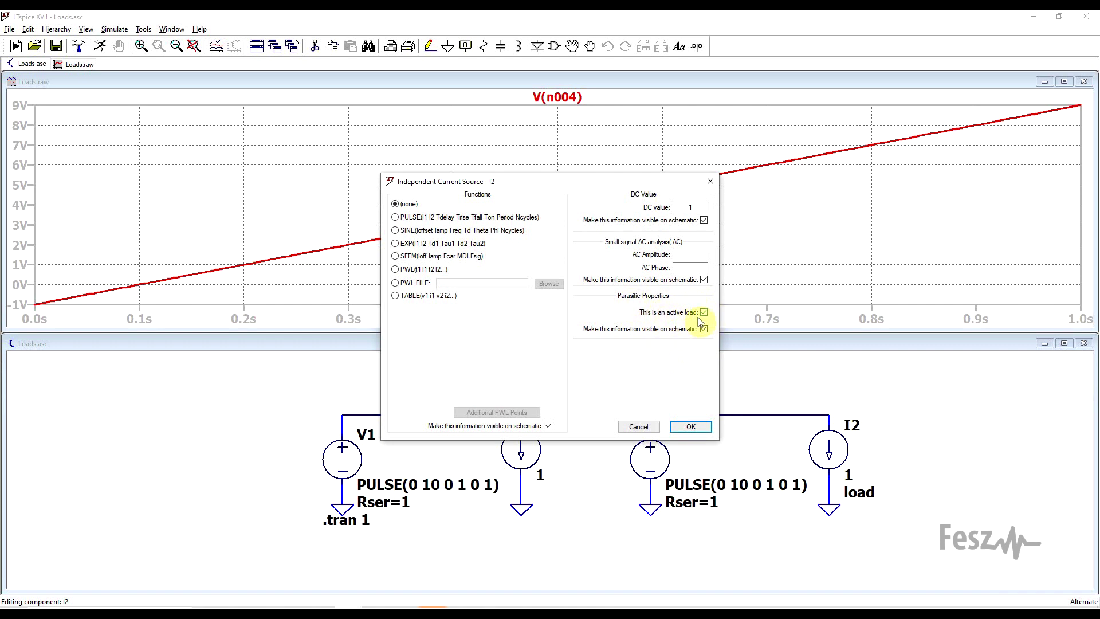
left_click(639, 427)
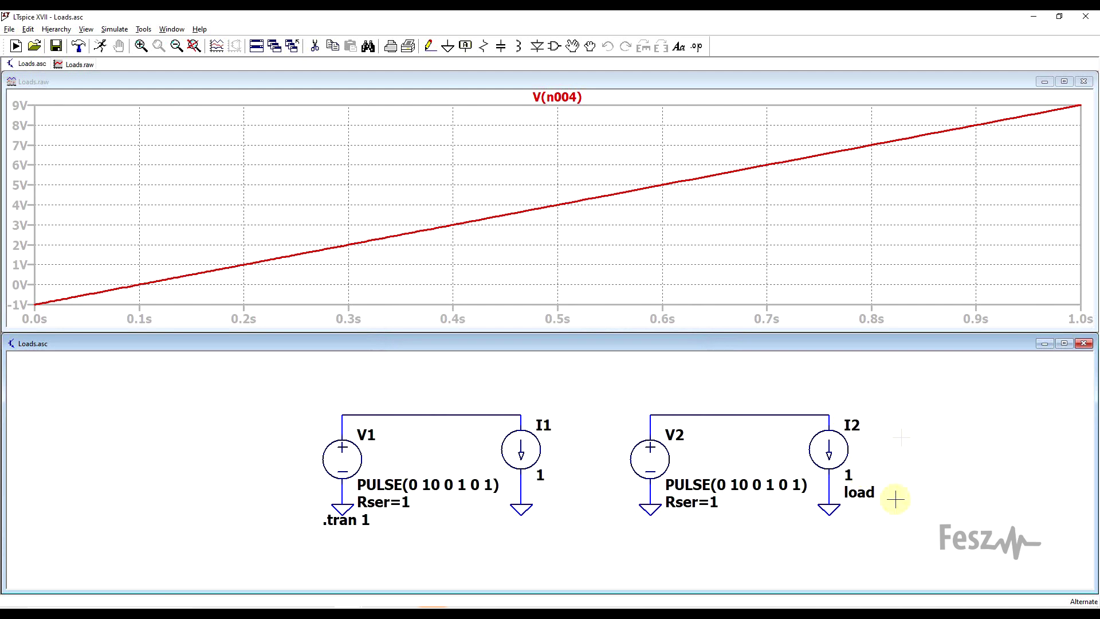
left_click(811, 414)
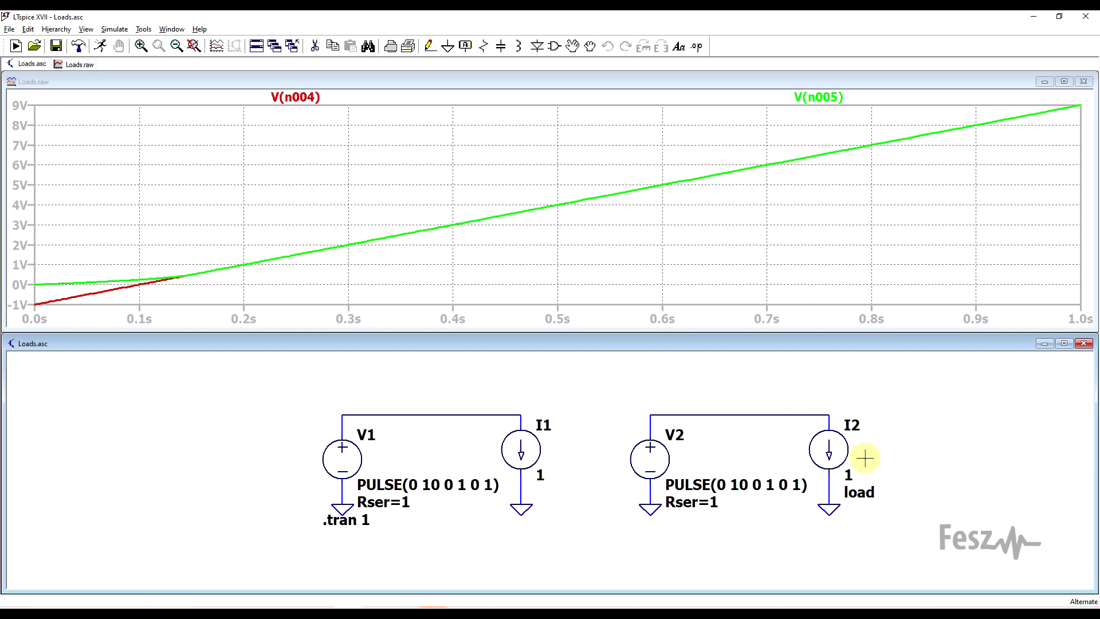
left_click(843, 447)
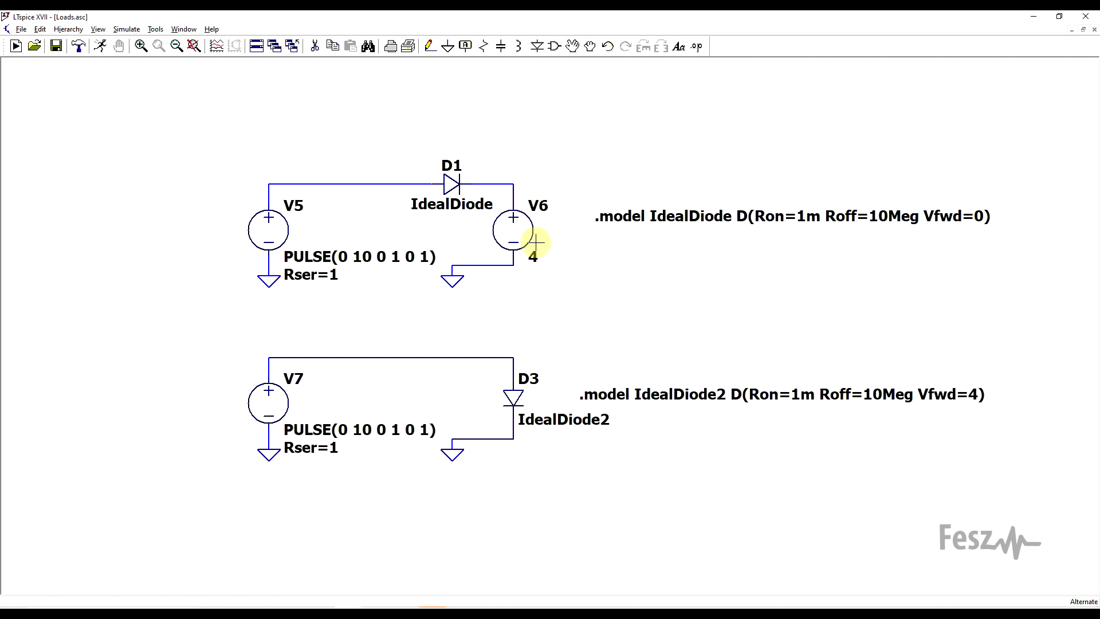
Step: Run the simulation of the two ideal-diode circuits and plot the voltages at D3's anode and D1's anode
mouse_move(467, 185)
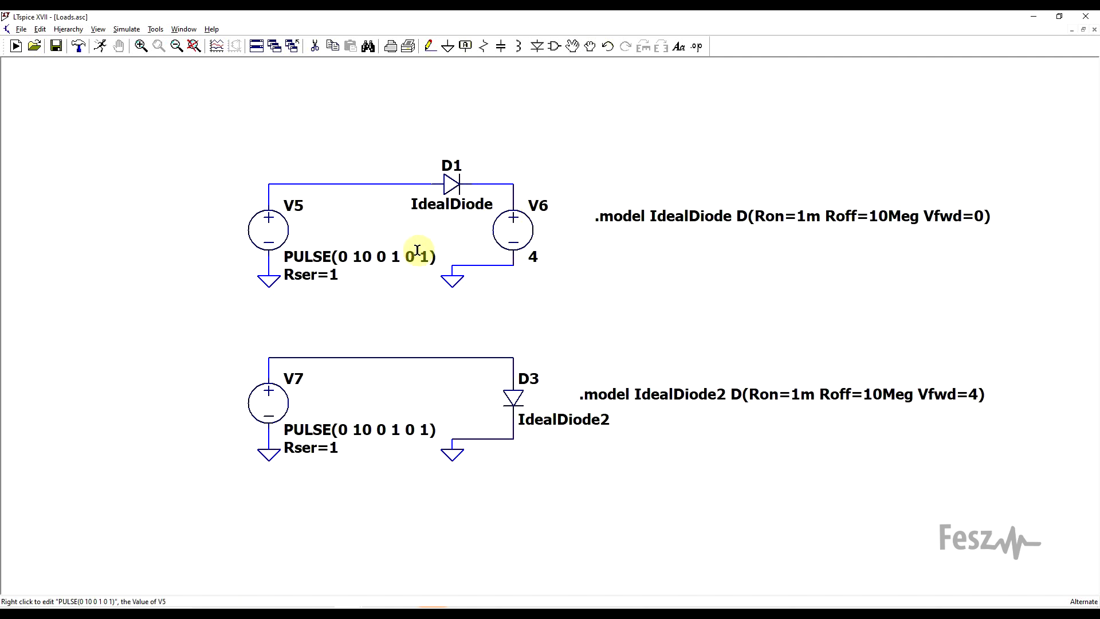
mouse_move(504, 213)
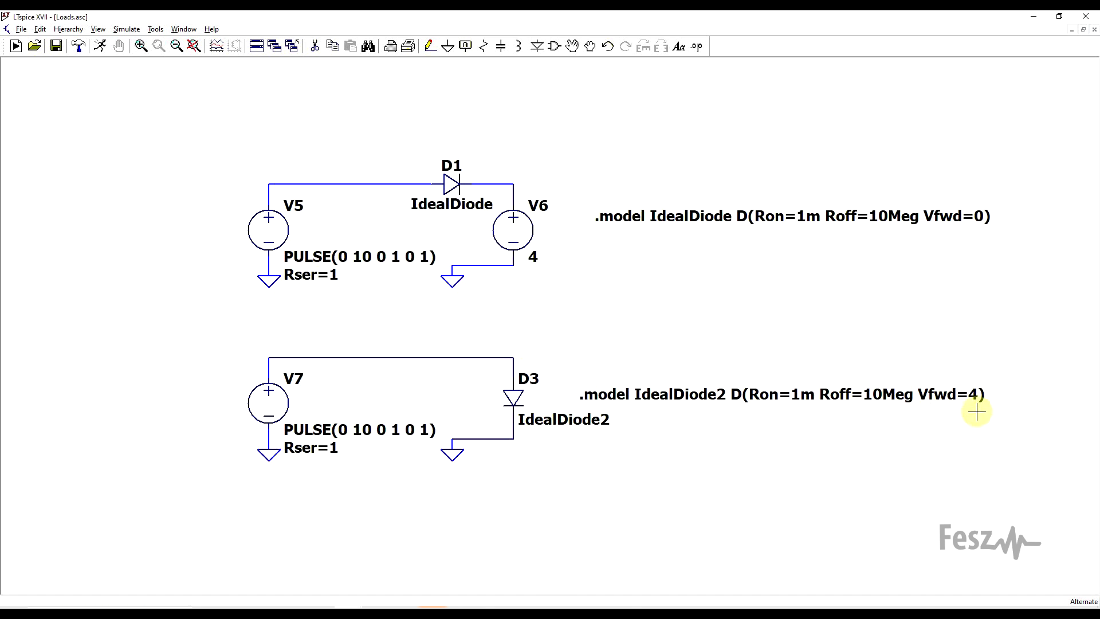
key("alt+r")
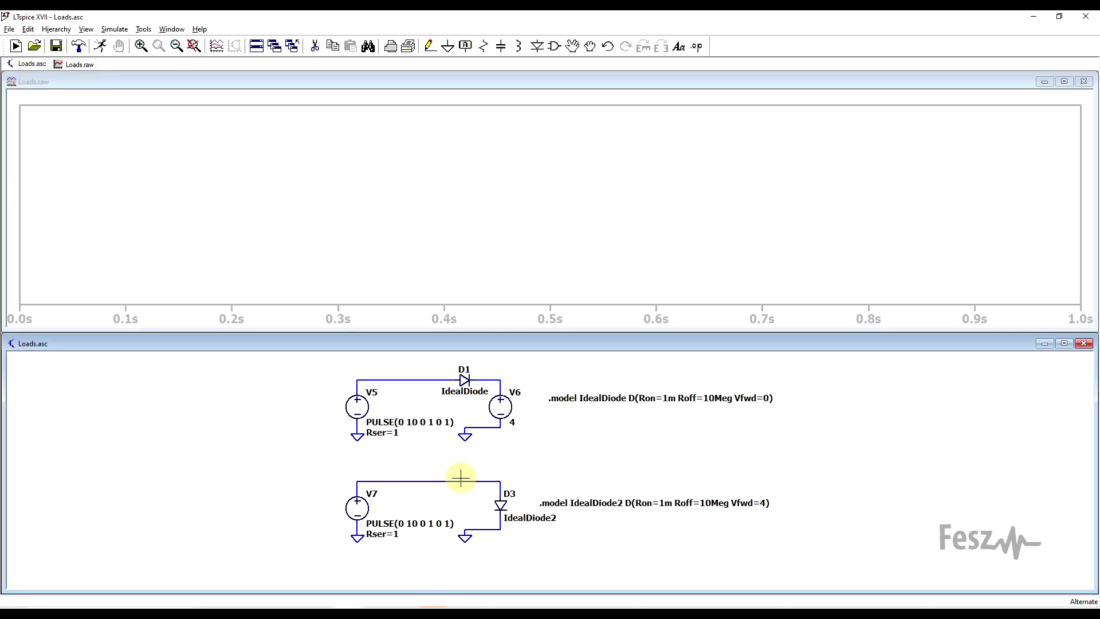
left_click(500, 479)
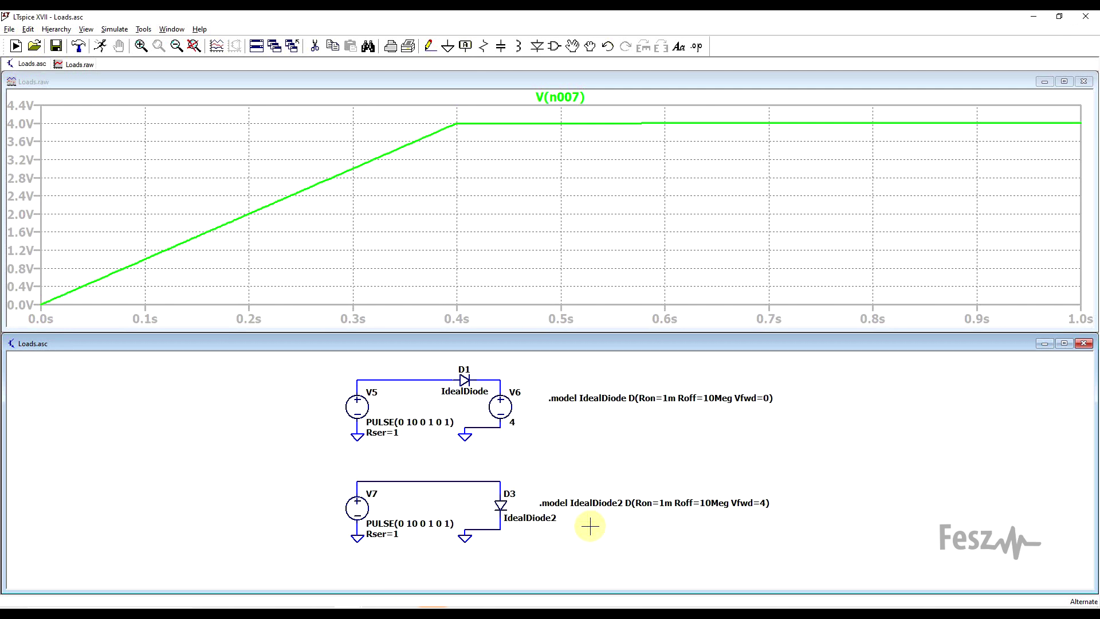
left_click(423, 380)
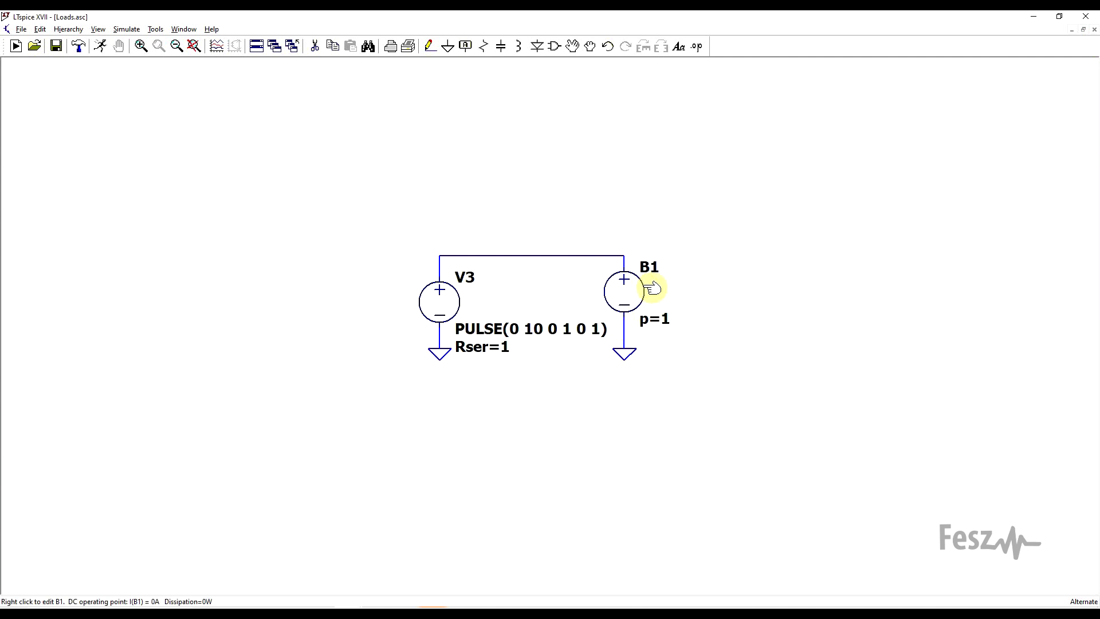
Step: Look up the behavioral voltage source bv and behavioral current source bi in the component library
key("F2")
left_click(498, 358)
left_click(498, 343)
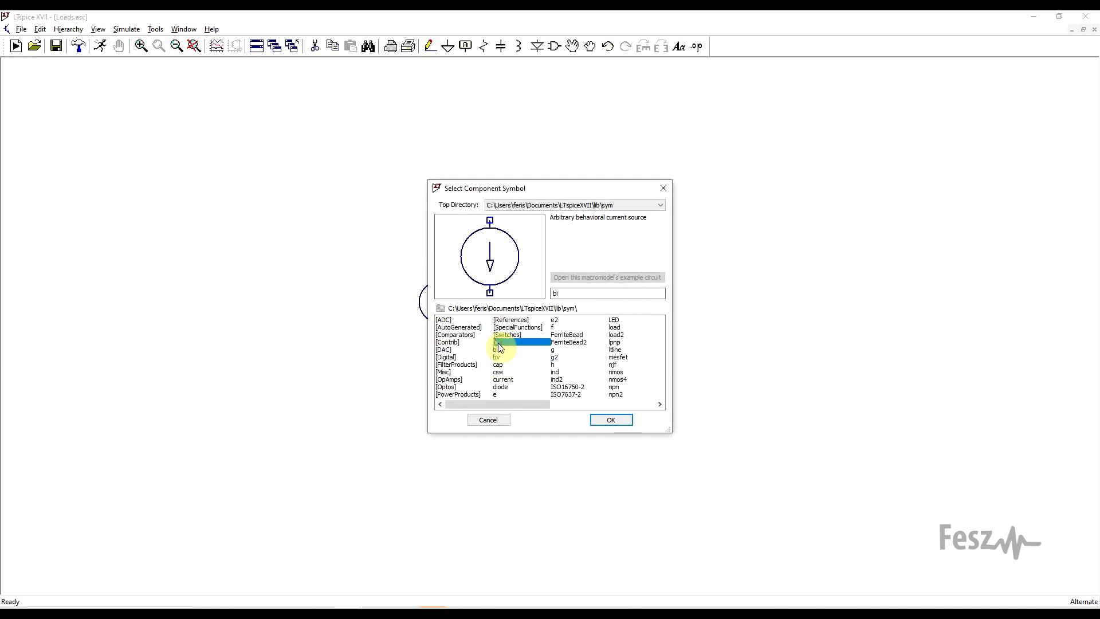
left_click(663, 187)
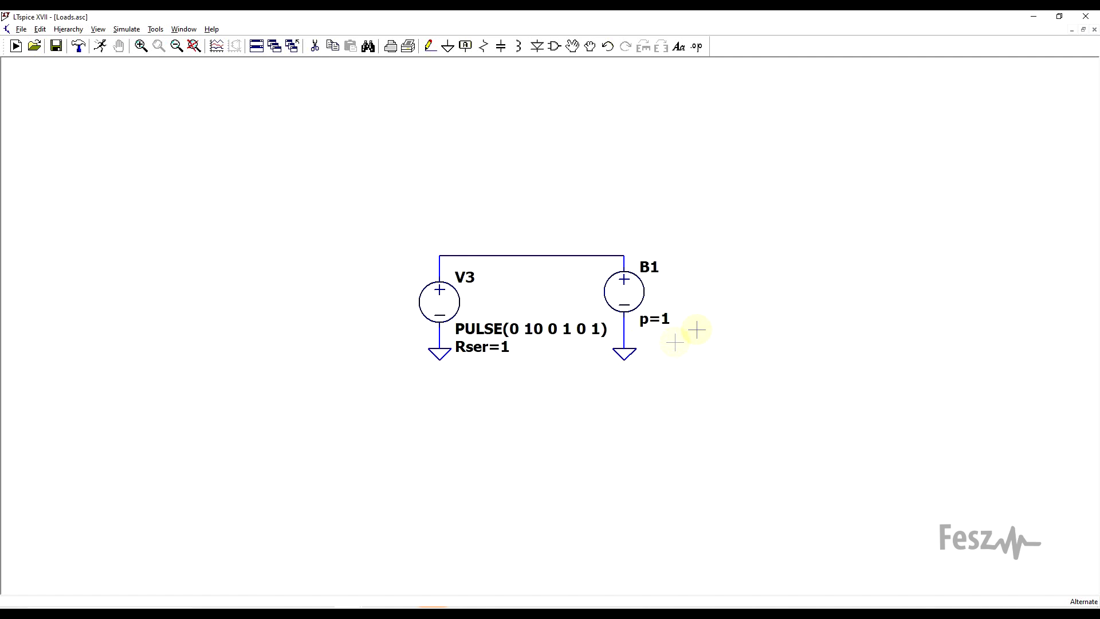
Step: Examine the power expression in the value of behavioral source B1
right_click(655, 318)
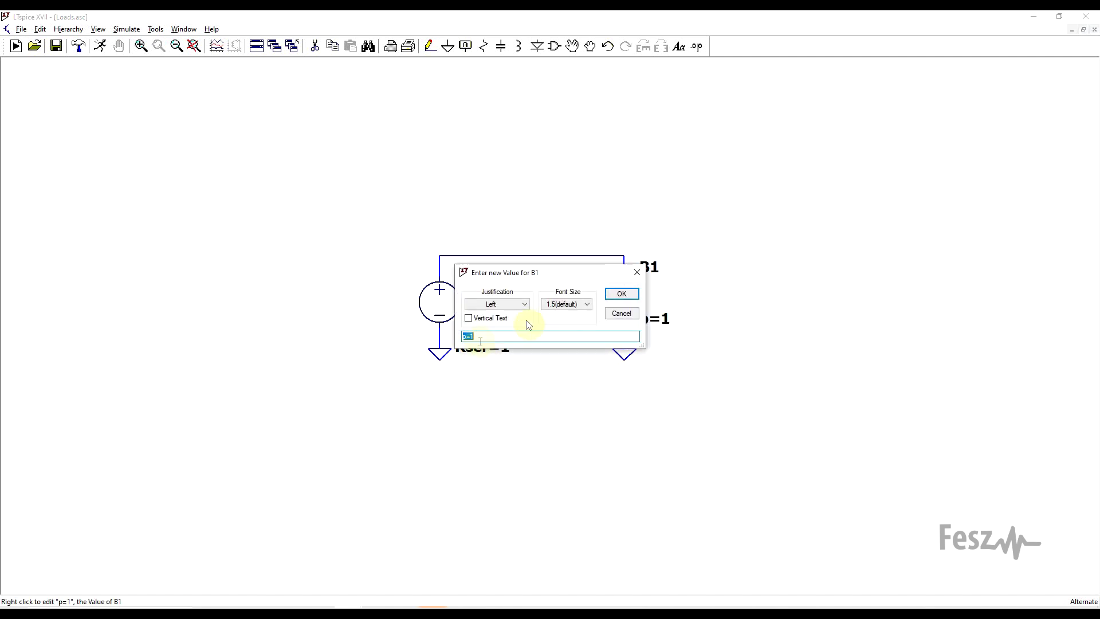
double_click(473, 337)
left_click(480, 337)
left_click(621, 312)
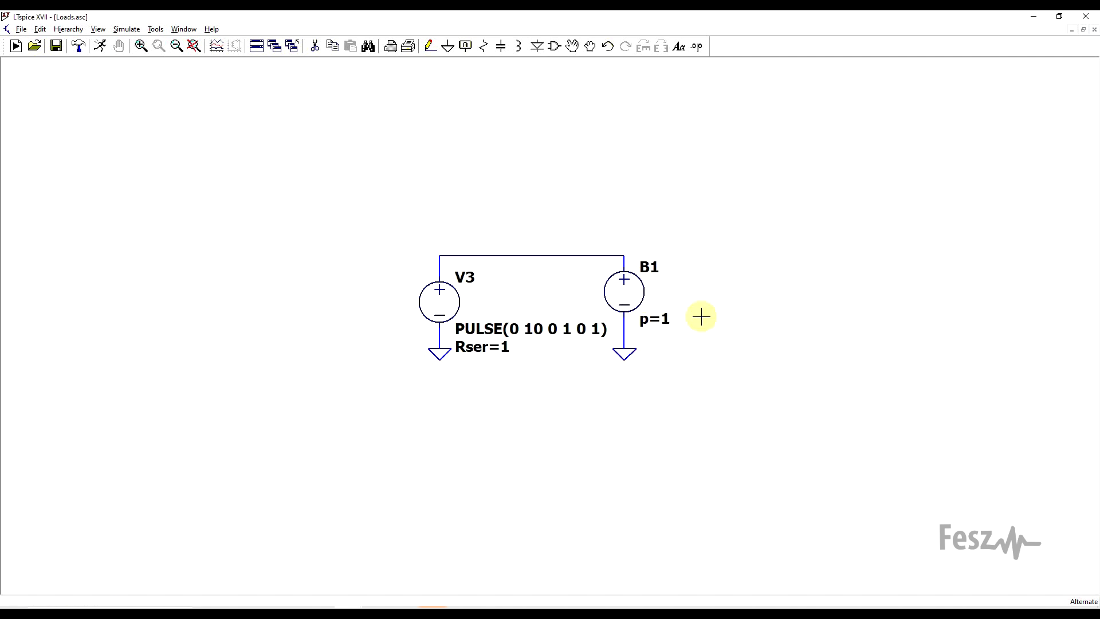
Step: Run the simulation of the V3 circuit and plot B1's voltage, current and power dissipation
left_click(100, 46)
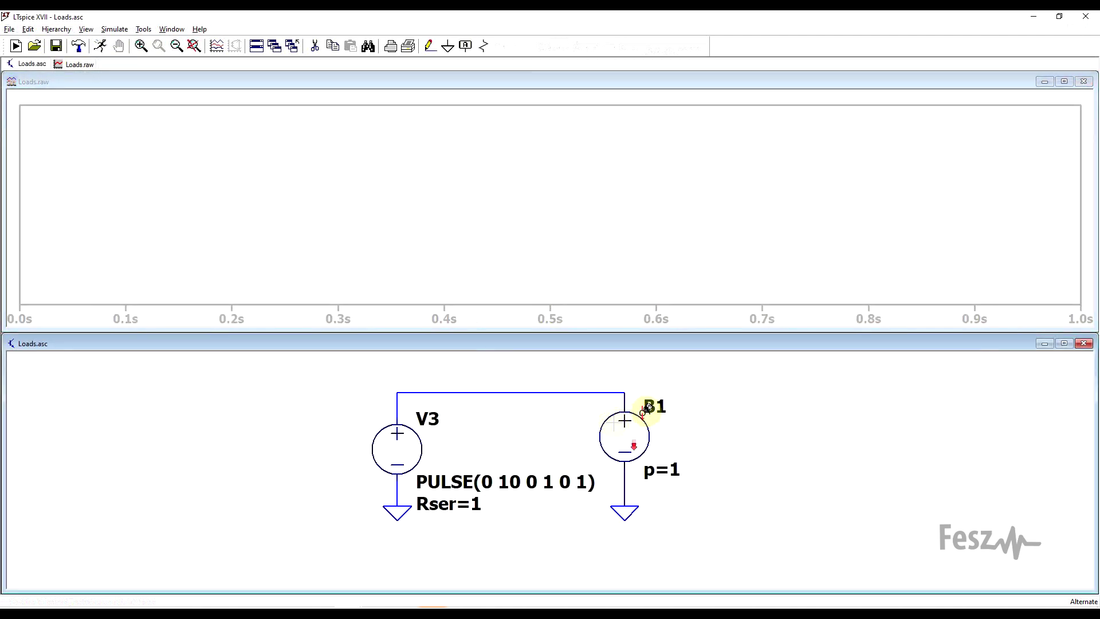
left_click(562, 392)
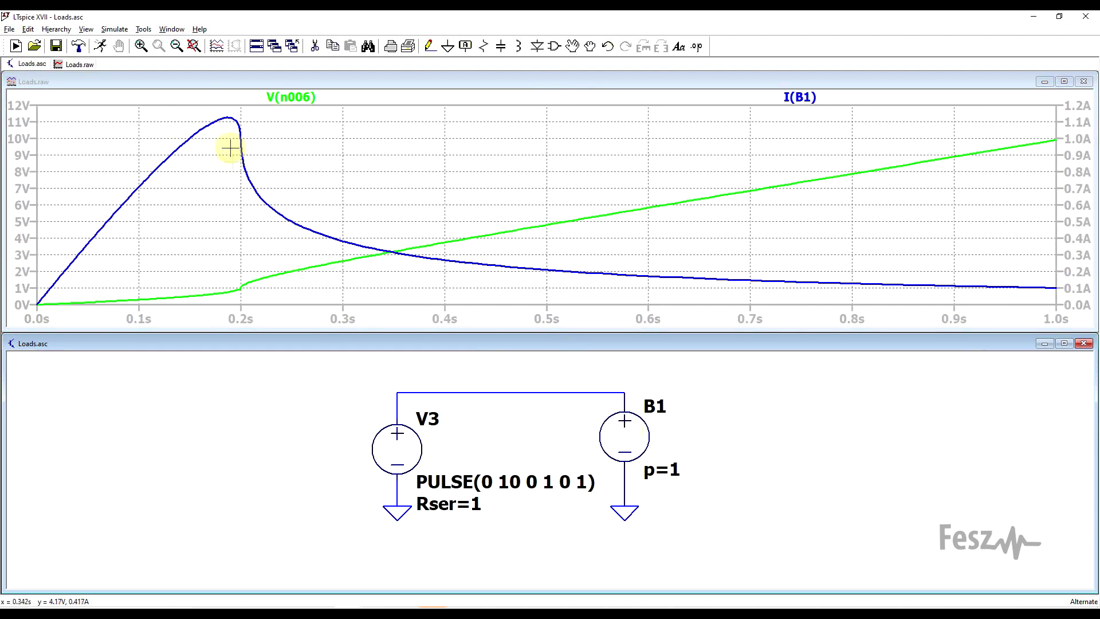
left_click(749, 446)
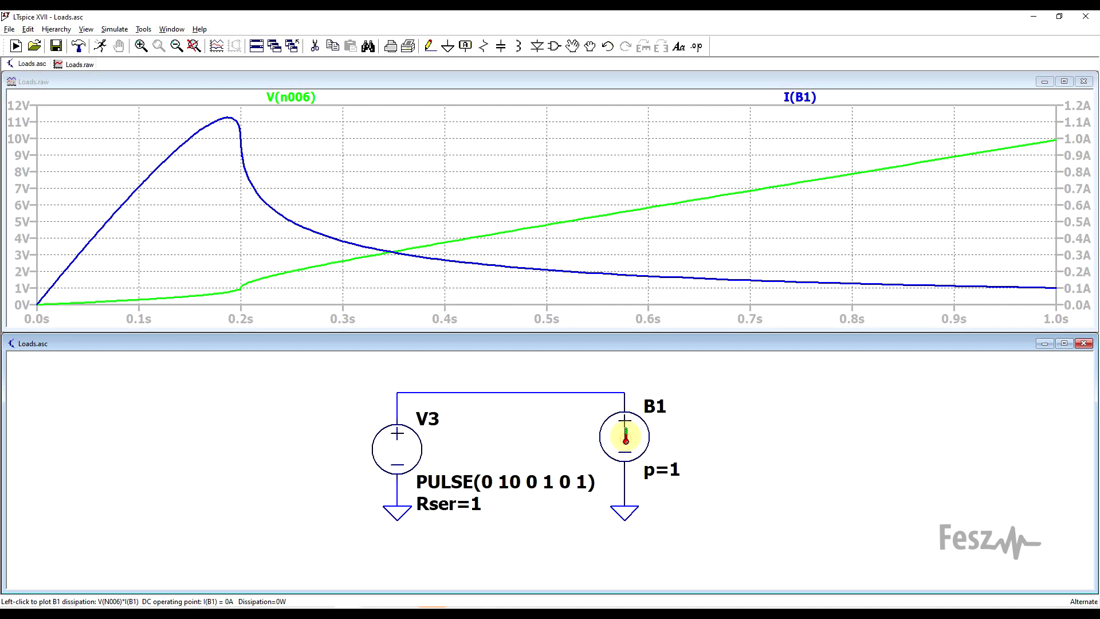
left_click(626, 437)
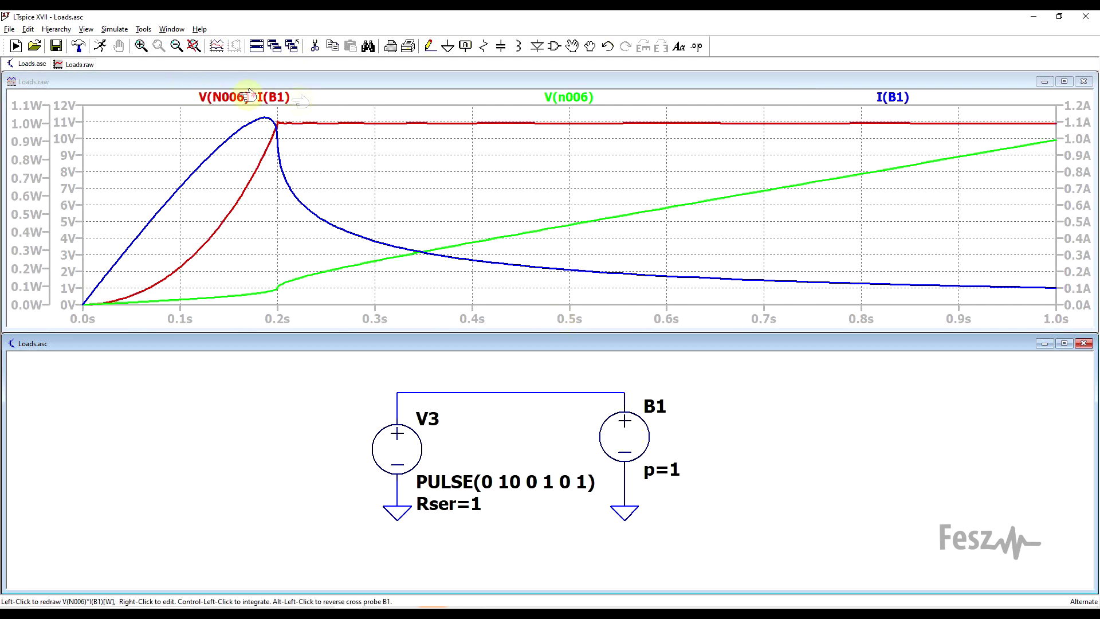